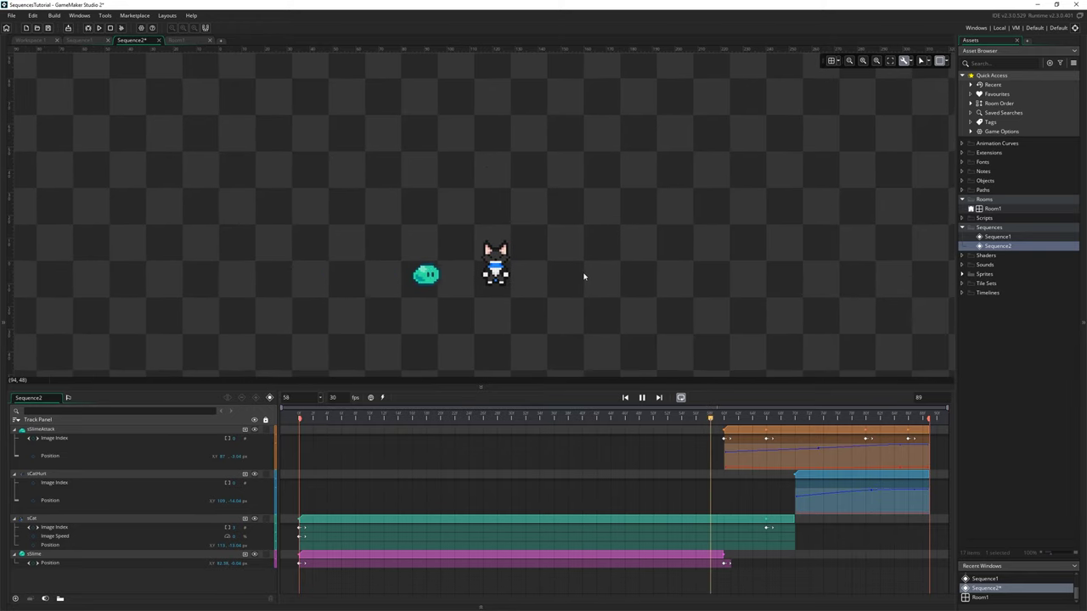
Stop Sequence2 at frame 33, enlarge the timeline panel and recentre the canvas on the sprites.
key(space)
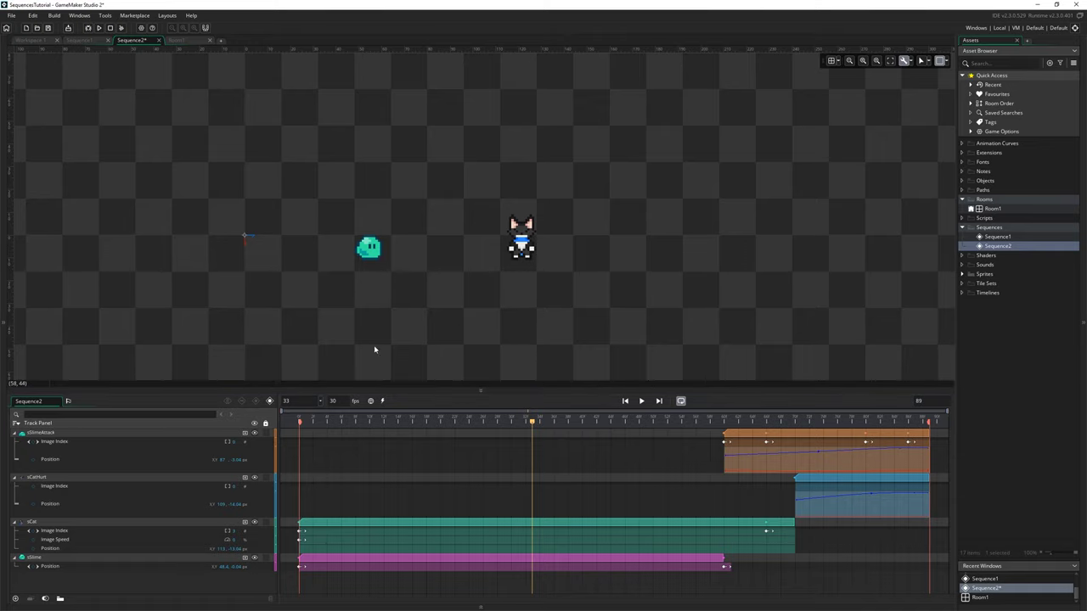
drag(375, 390, 374, 349)
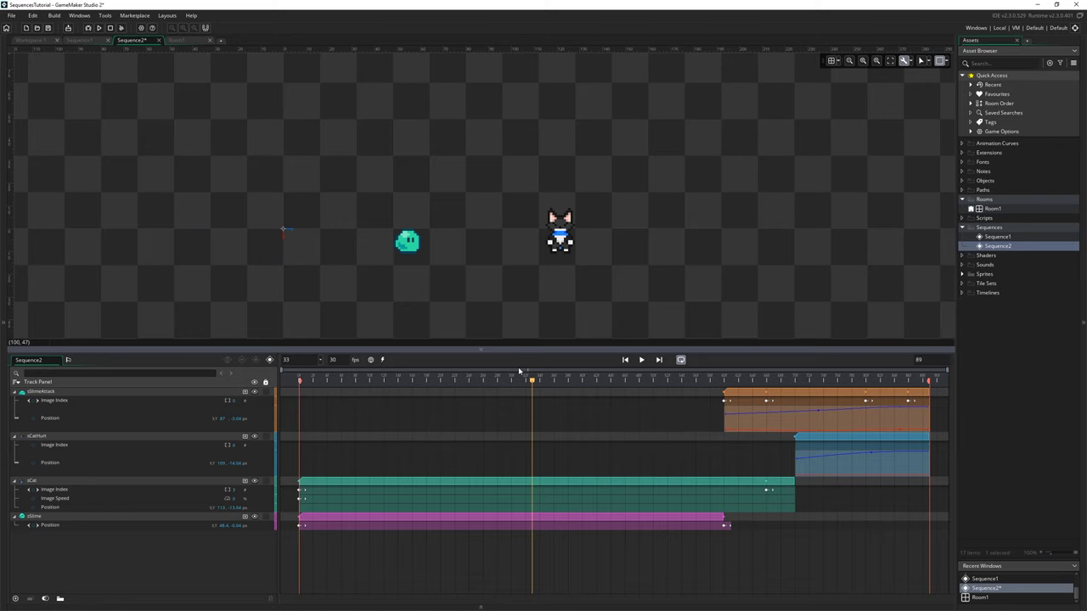
drag(537, 349, 542, 379)
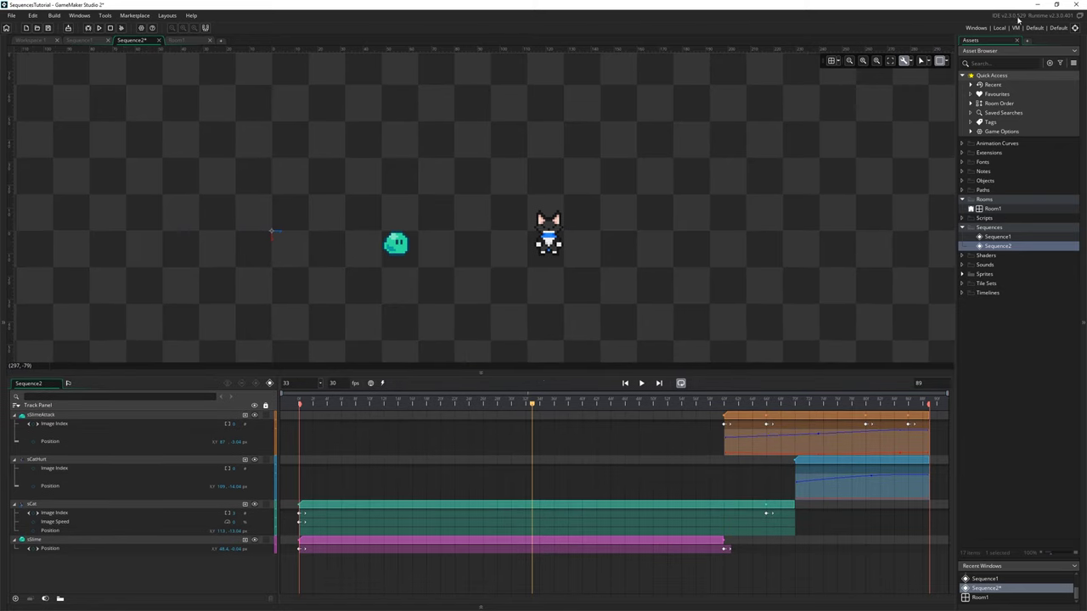
middle_drag(529, 273, 496, 264)
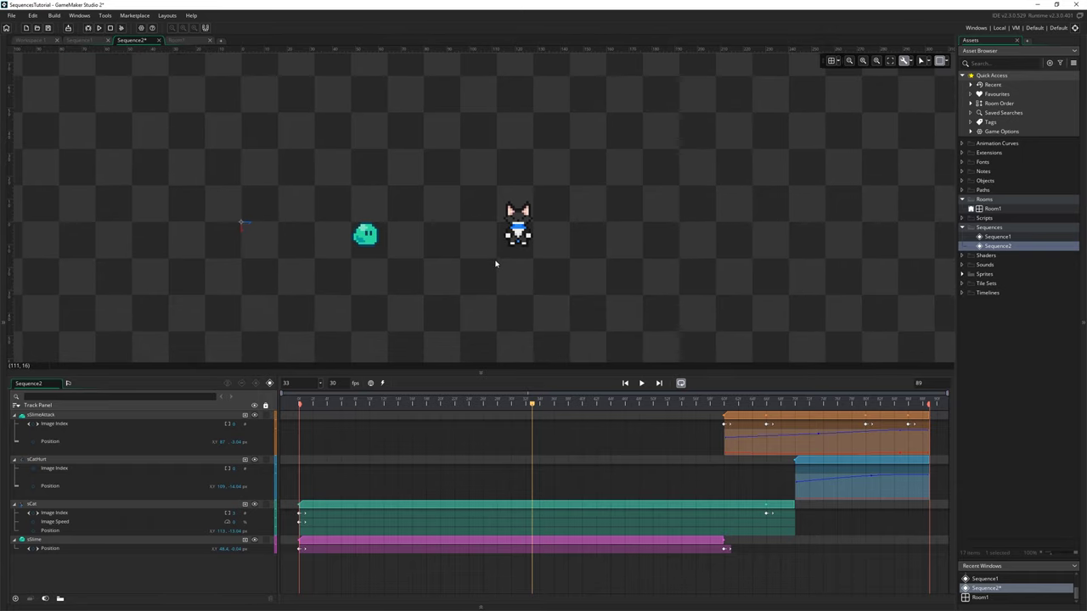
middle_drag(623, 218, 581, 249)
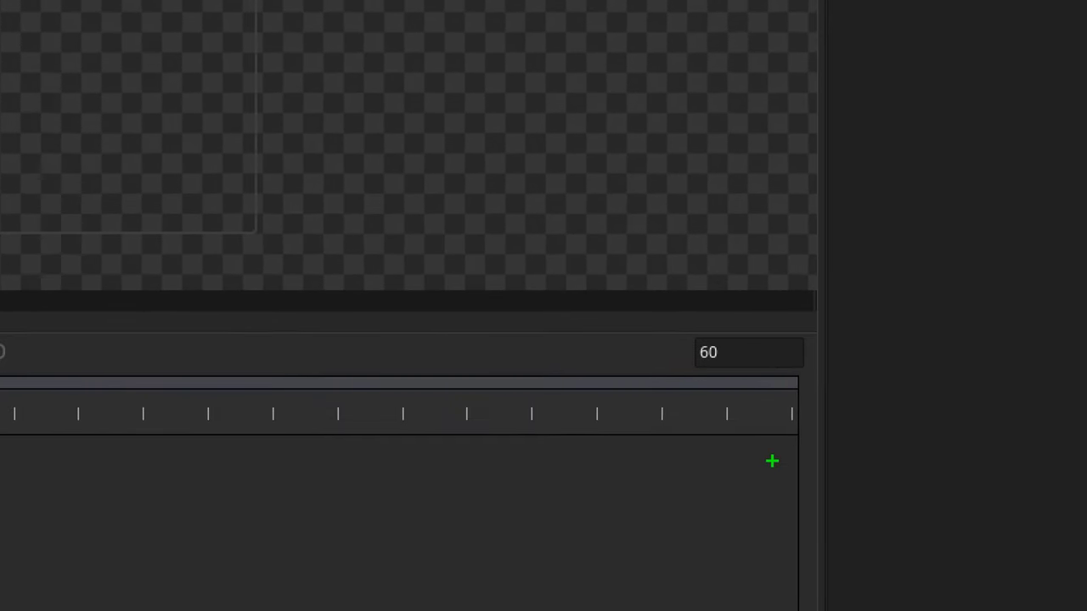
Pan the empty Sequence3 canvas to recentre the view.
mouse_move(772, 461)
mouse_down()
mouse_move(633, 371)
mouse_move(875, 298)
mouse_move(705, 477)
mouse_up()
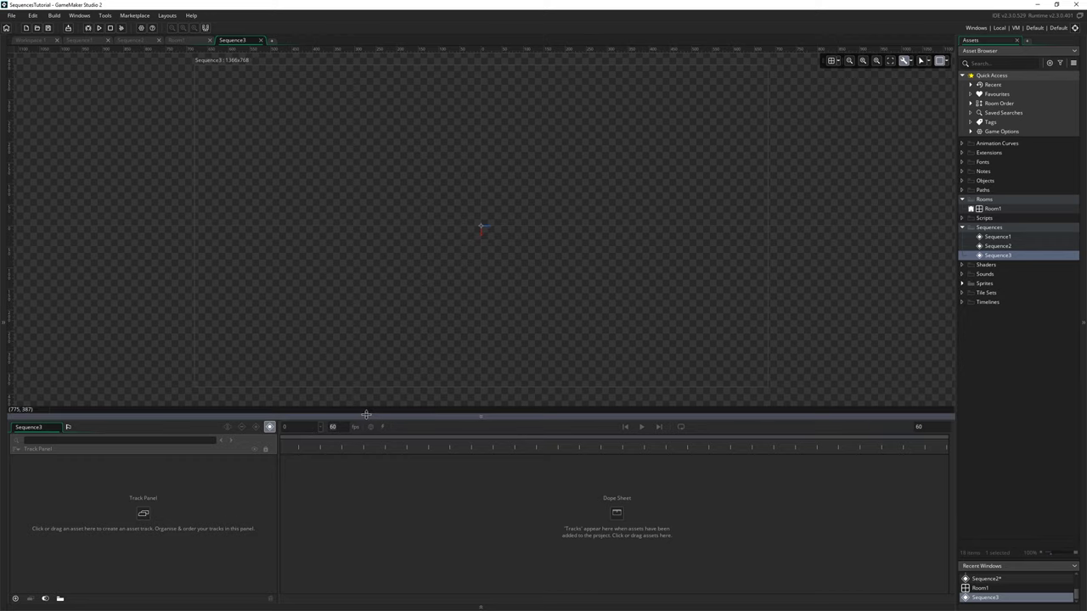
mouse_move(549, 278)
middle_down()
mouse_move(538, 295)
mouse_move(586, 305)
mouse_move(621, 253)
mouse_move(608, 262)
middle_up()
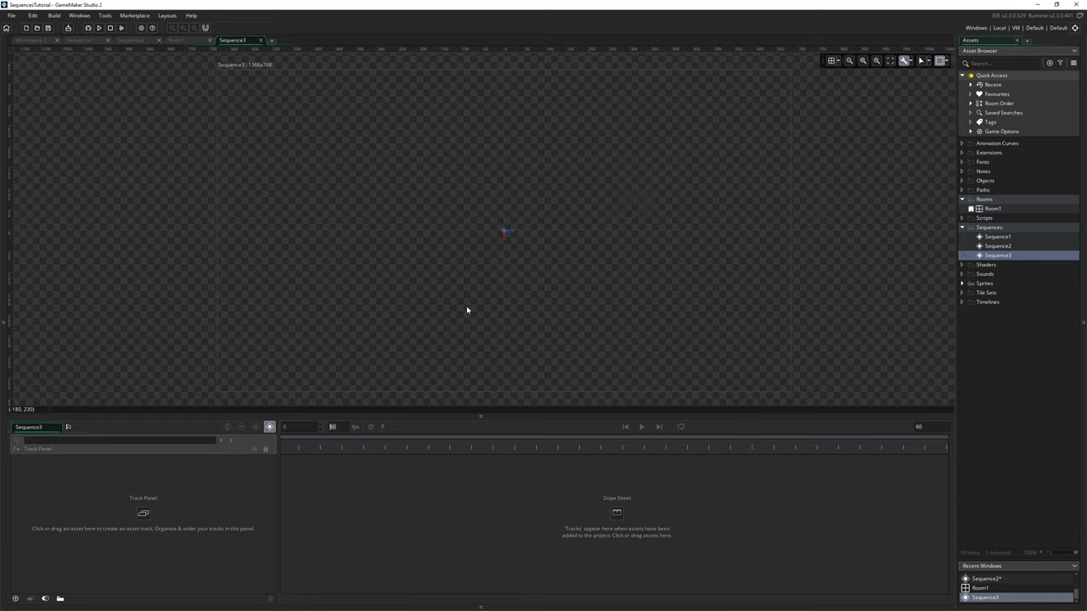
middle_drag(439, 232, 444, 250)
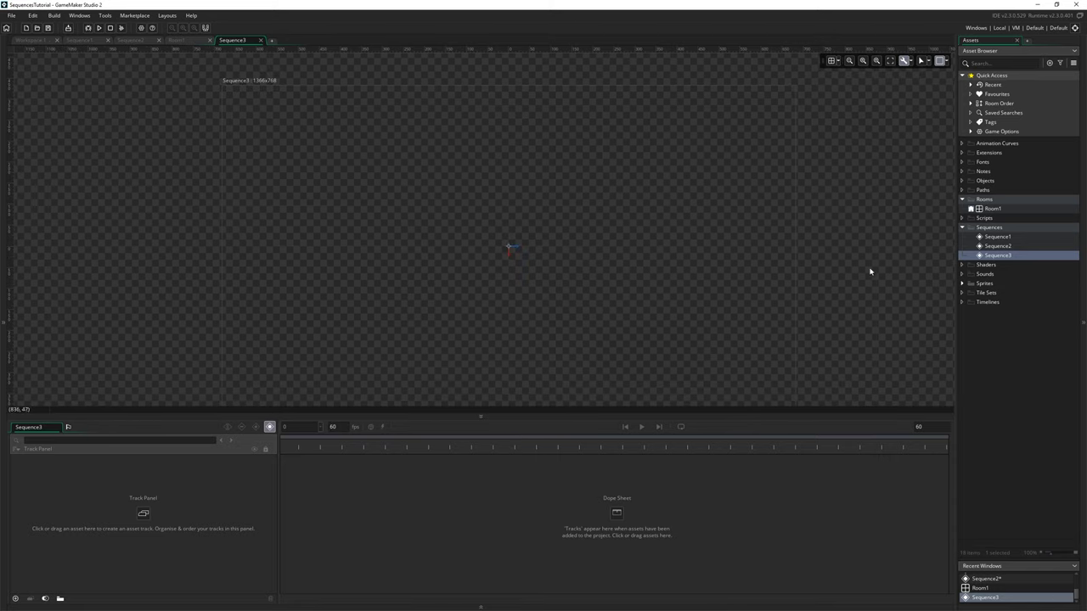
Add the sSlime sprite from the Sprites folder to Sequence3 and zoom in.
click(962, 284)
click(1006, 313)
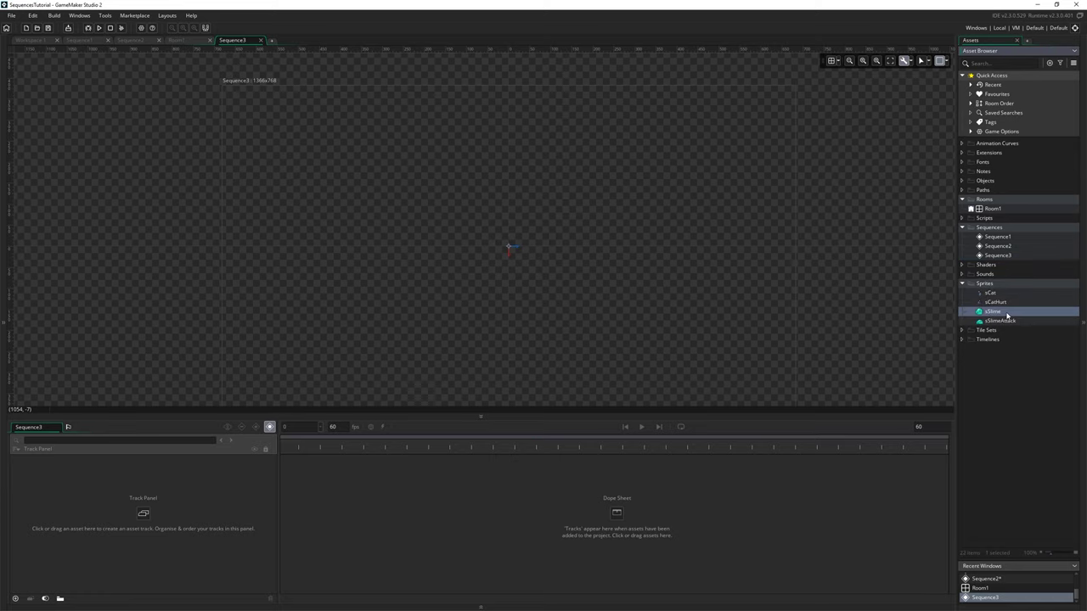
drag(466, 268, 452, 259)
scroll(479, 255, up, 10)
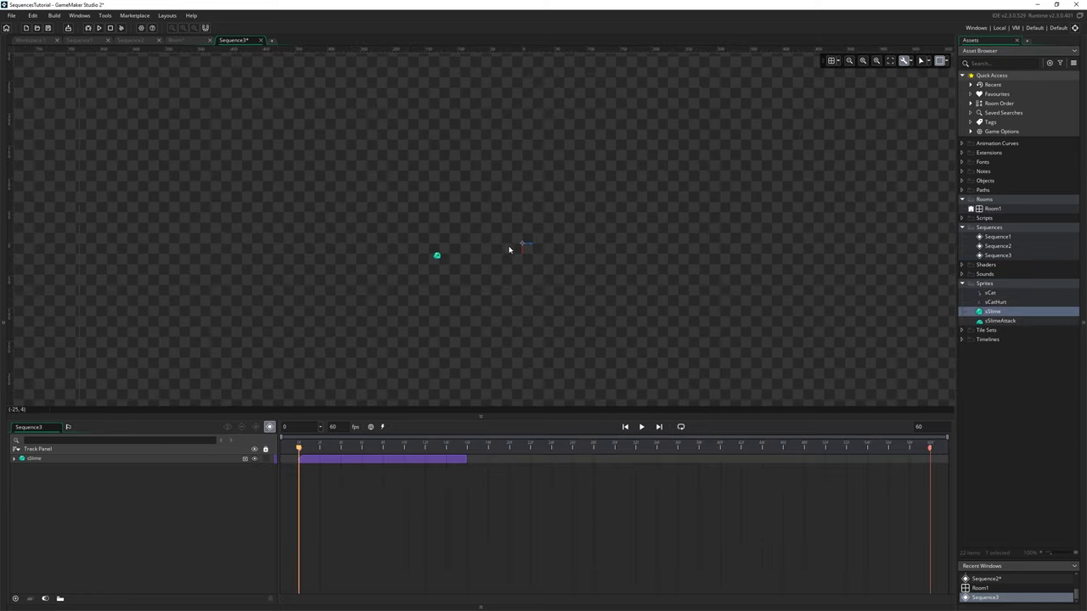
Move the slime sprite to just above the canvas origin.
click(210, 311)
drag(210, 311, 396, 255)
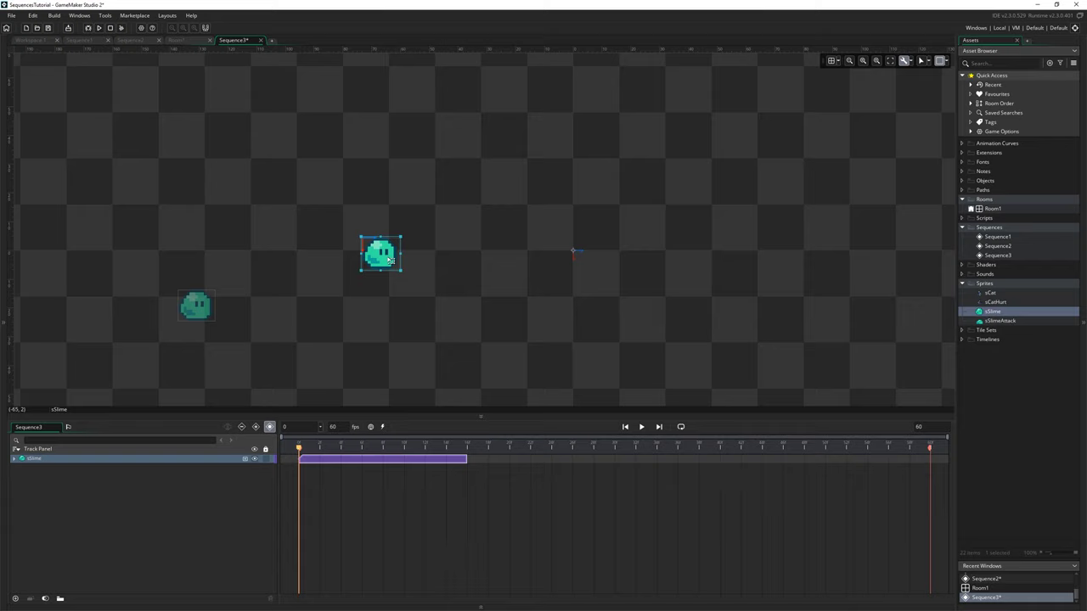
scroll(568, 280, up, 3)
scroll(662, 279, down, 3)
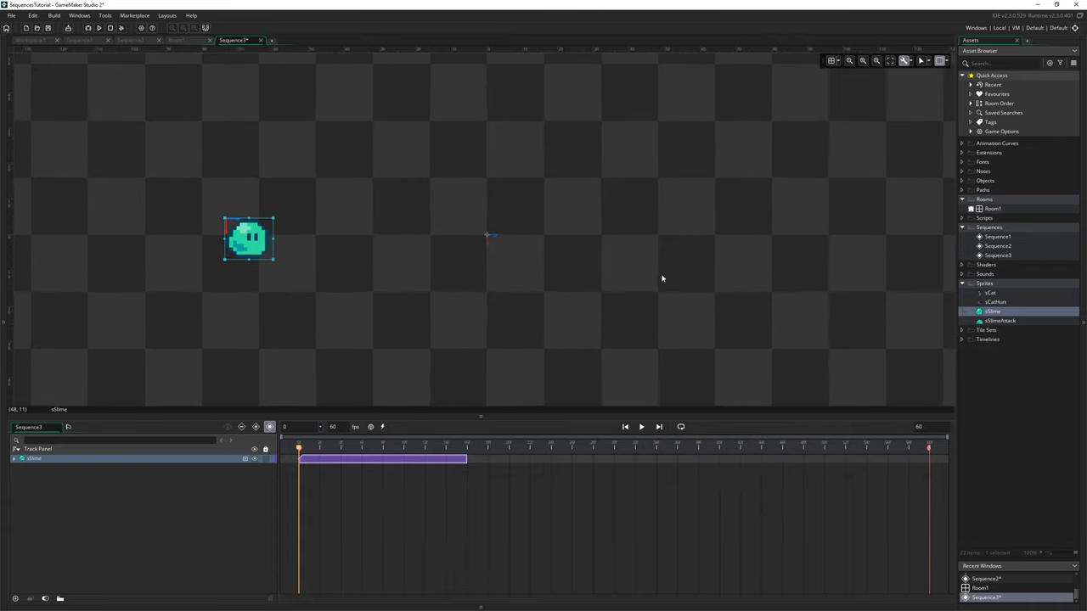
drag(332, 282, 370, 274)
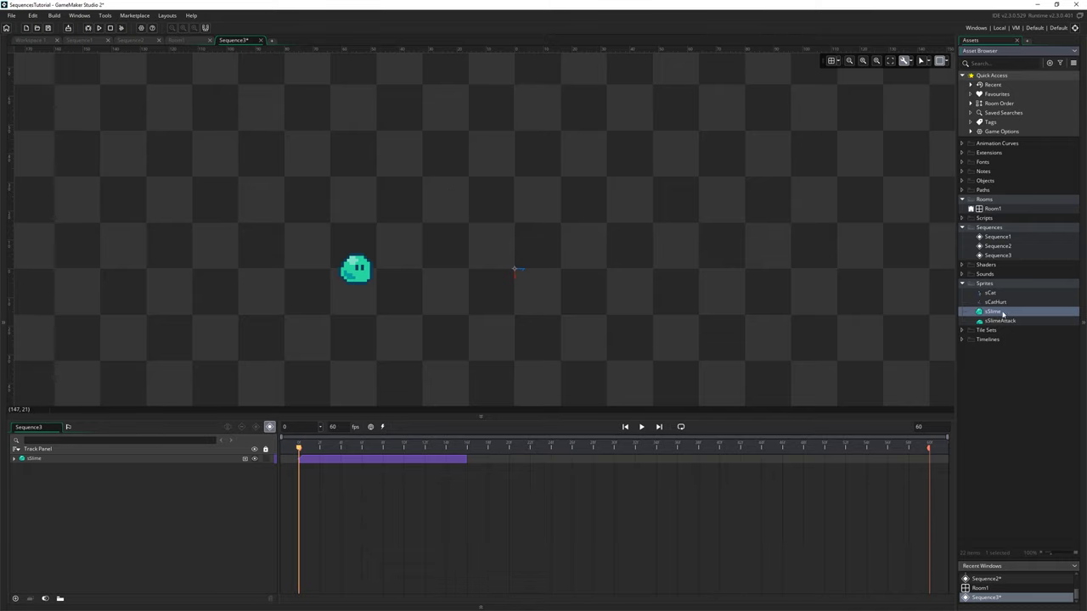
drag(354, 275, 539, 219)
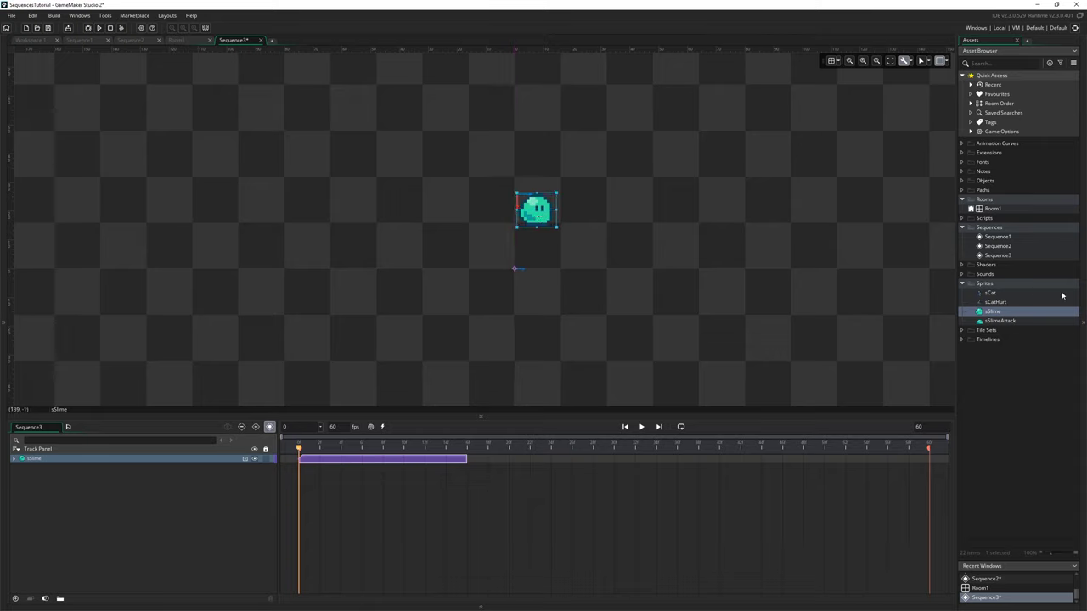
Add the sCatHurt sprite and arrange the cat just above and right of the slime.
drag(995, 303, 565, 233)
drag(774, 276, 668, 225)
drag(605, 221, 654, 288)
drag(659, 221, 516, 265)
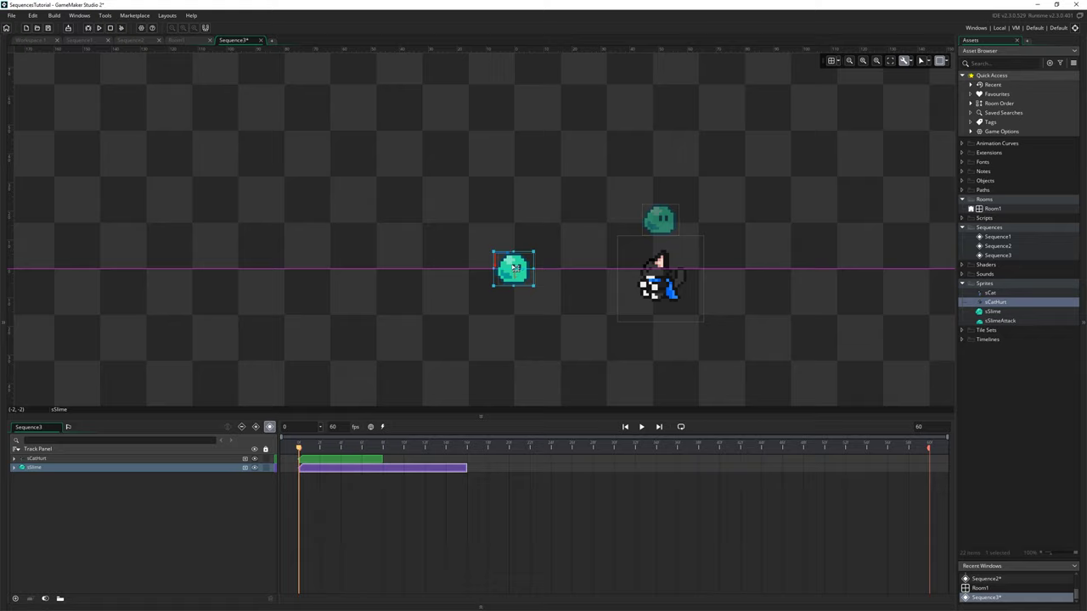
drag(515, 269, 426, 257)
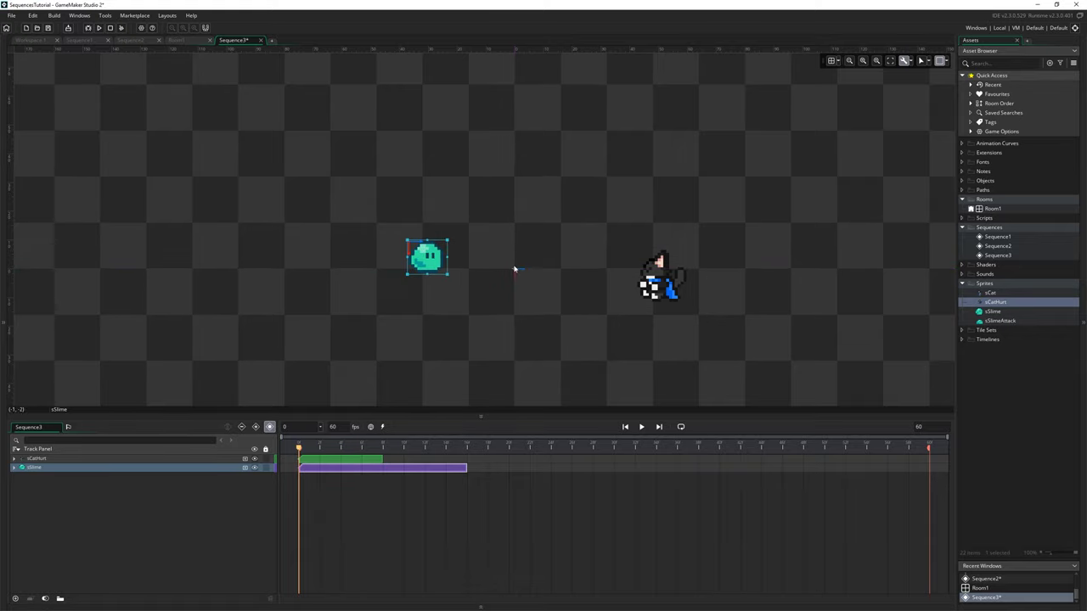
drag(677, 283, 530, 227)
click(632, 308)
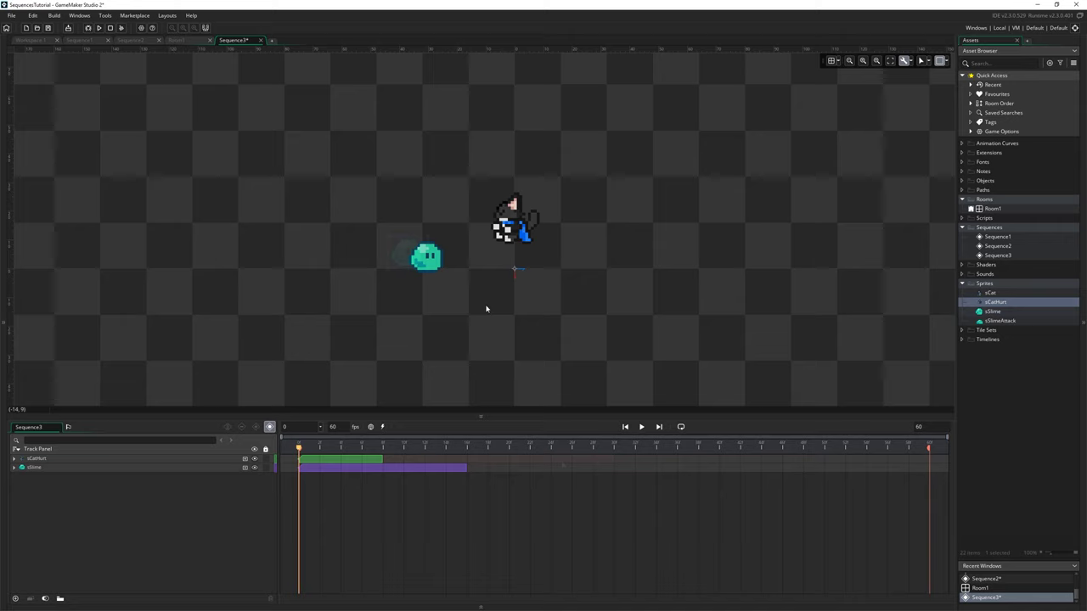
Delete the sCatHurt track, stretch the sSlime clip over frames 0–60, and preview playback.
key(Delete)
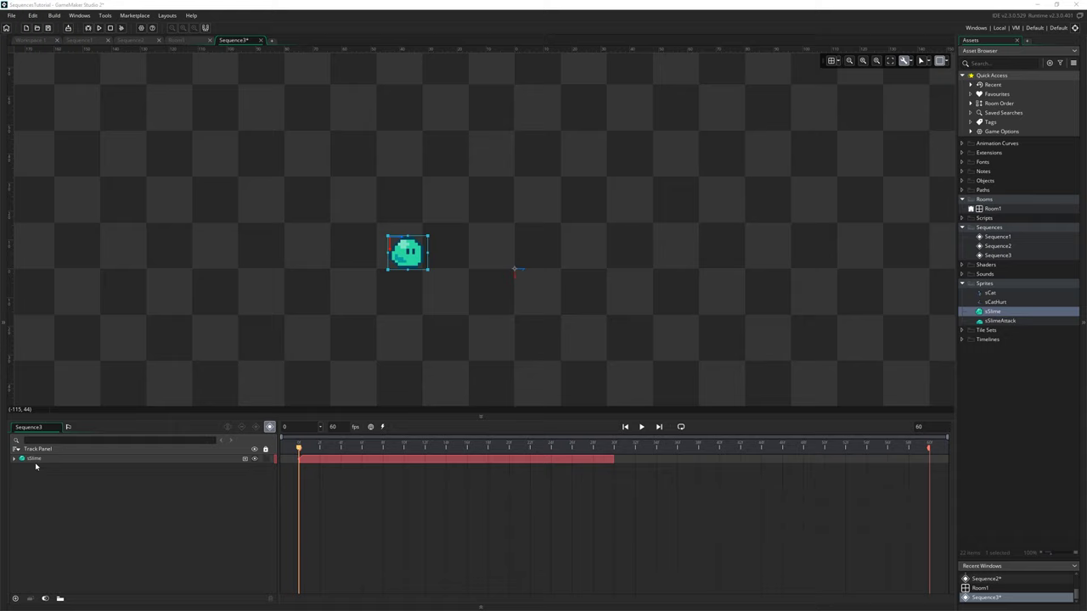
drag(299, 447, 479, 436)
drag(616, 459, 929, 459)
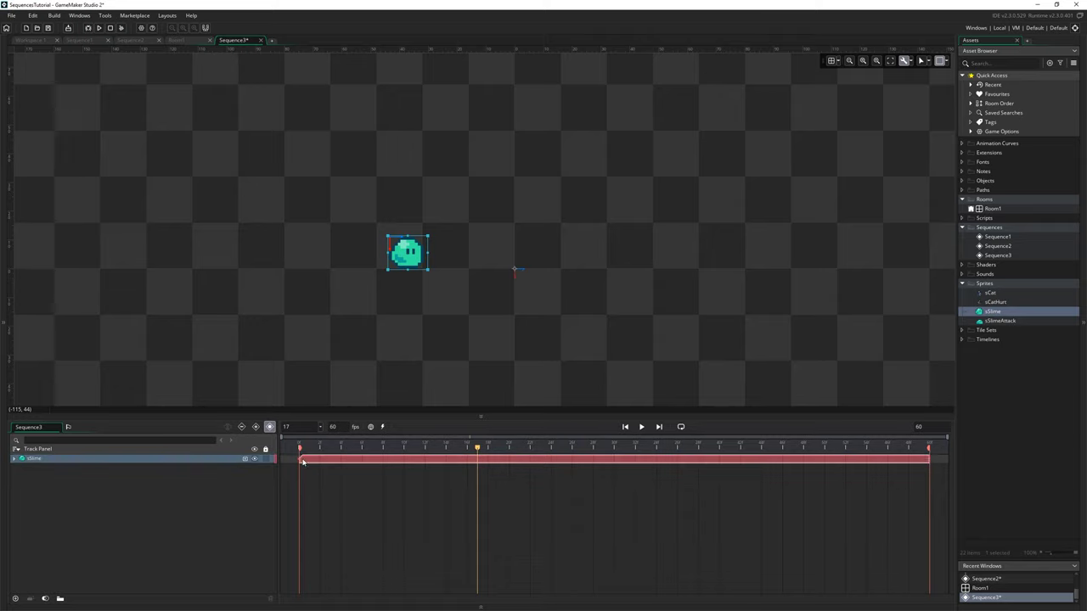
drag(302, 462, 371, 448)
drag(436, 460, 310, 448)
key(space)
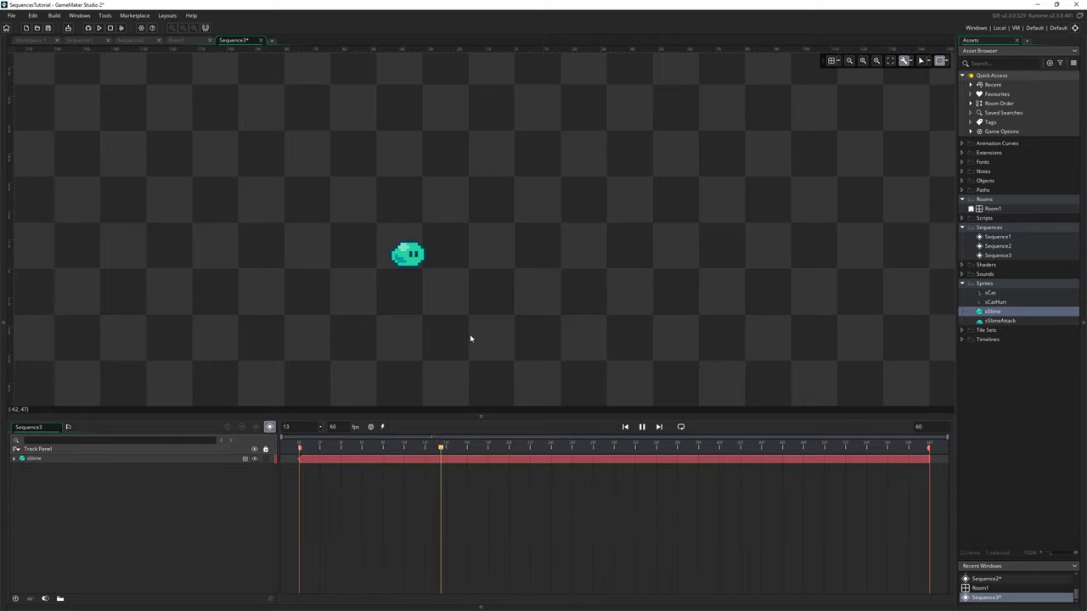
key(space)
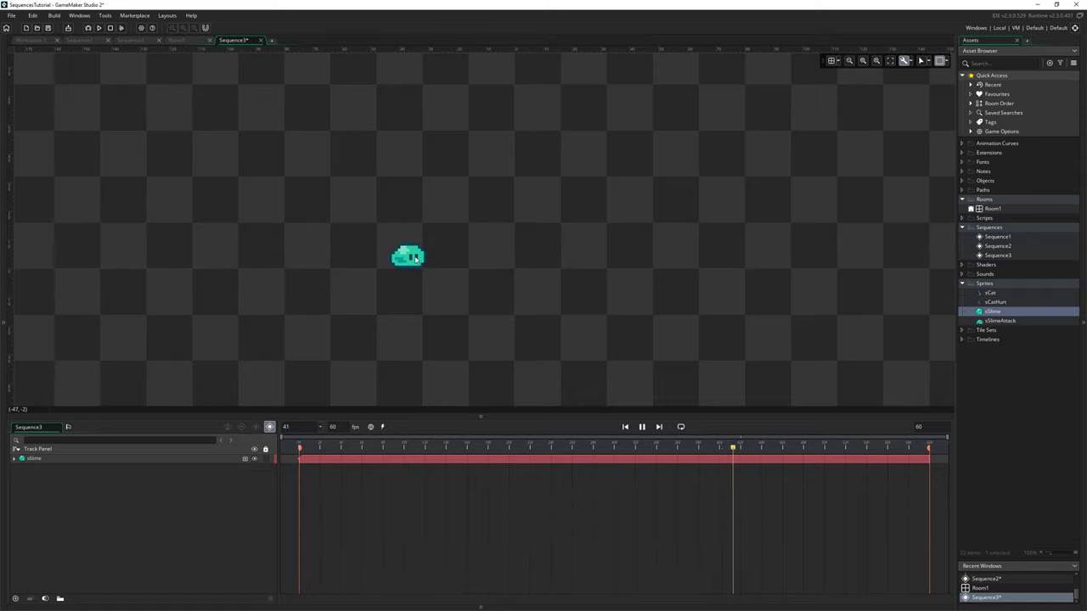
Expand the sSlime track to its Position parameter and open the addable parameter-track list.
click(16, 461)
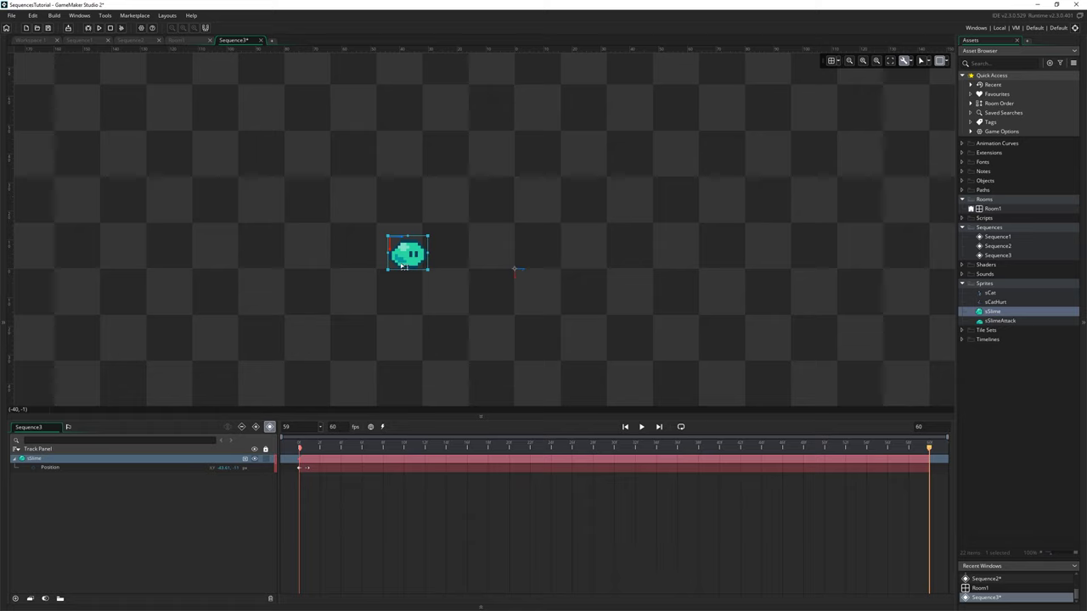
drag(301, 450, 408, 451)
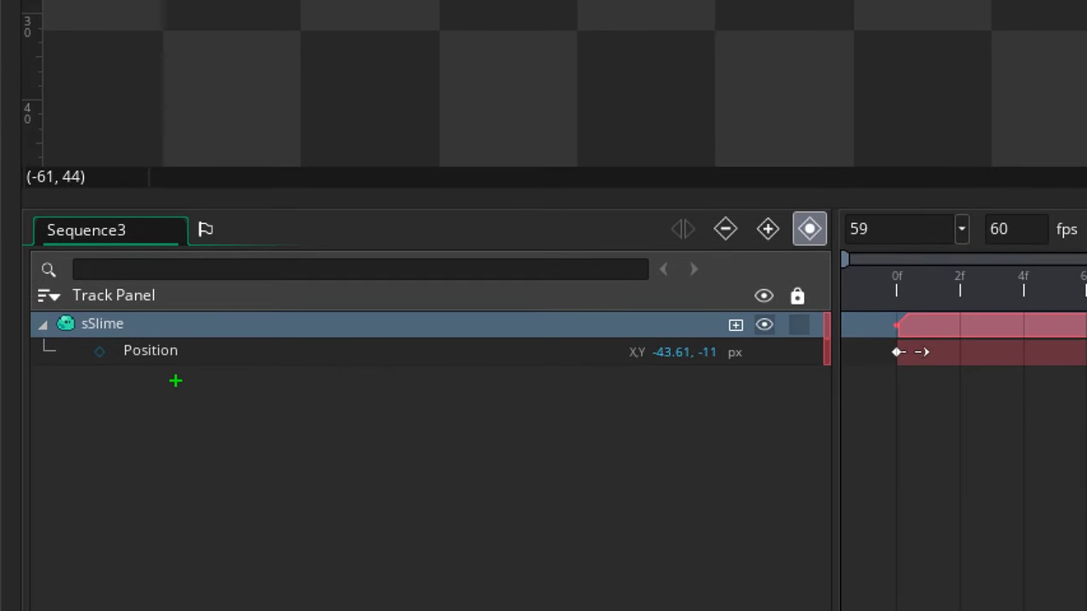
mouse_move(185, 391)
mouse_down()
mouse_move(96, 329)
mouse_move(183, 392)
mouse_up()
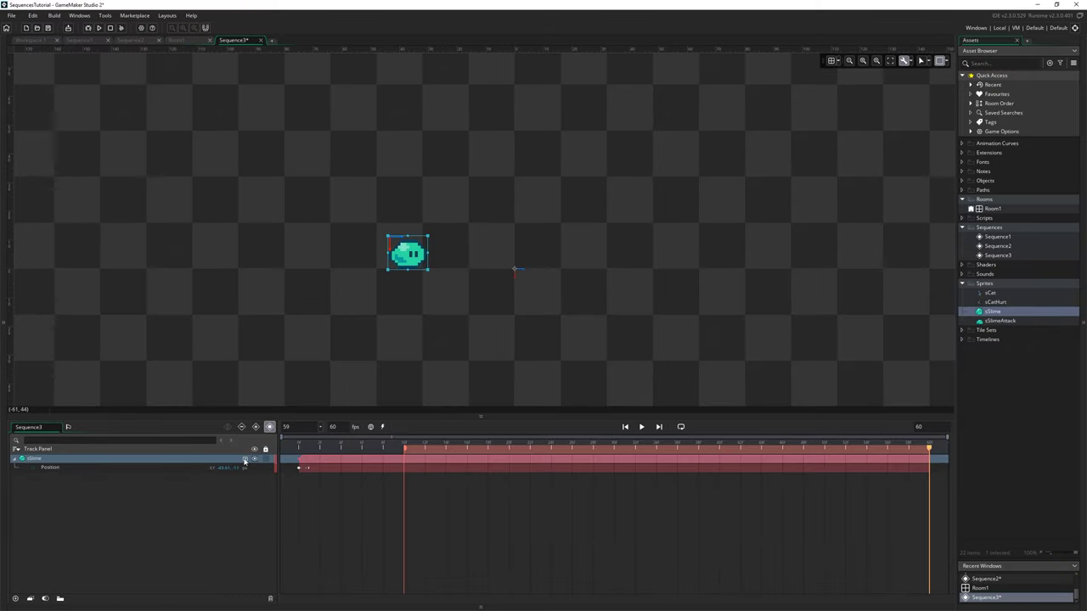
click(245, 460)
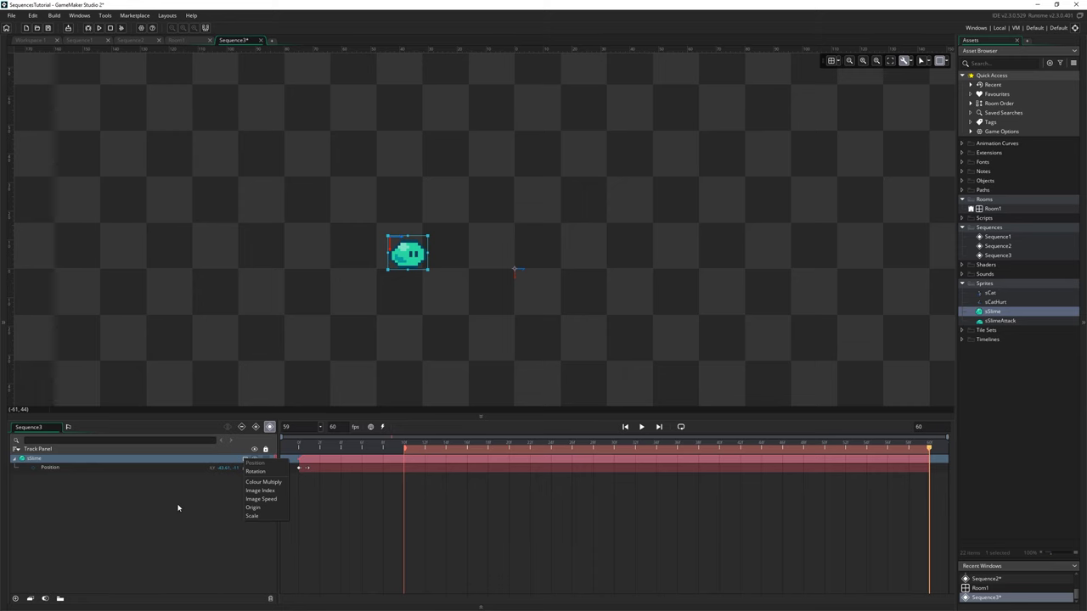
Dismiss the parameter list, select the Position track, and scrub to about frame 37.
click(173, 514)
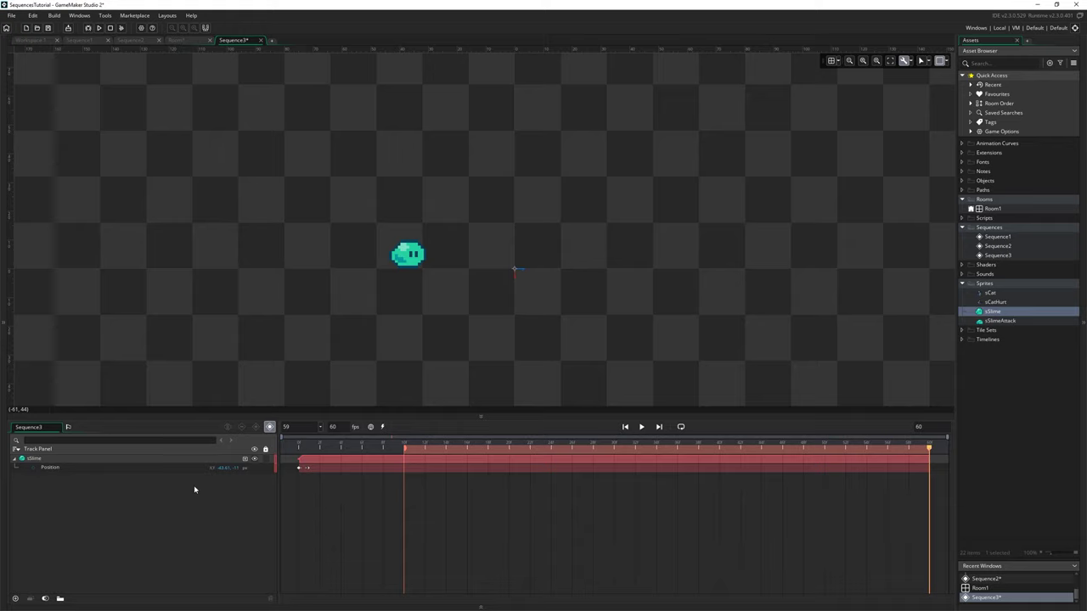
click(73, 469)
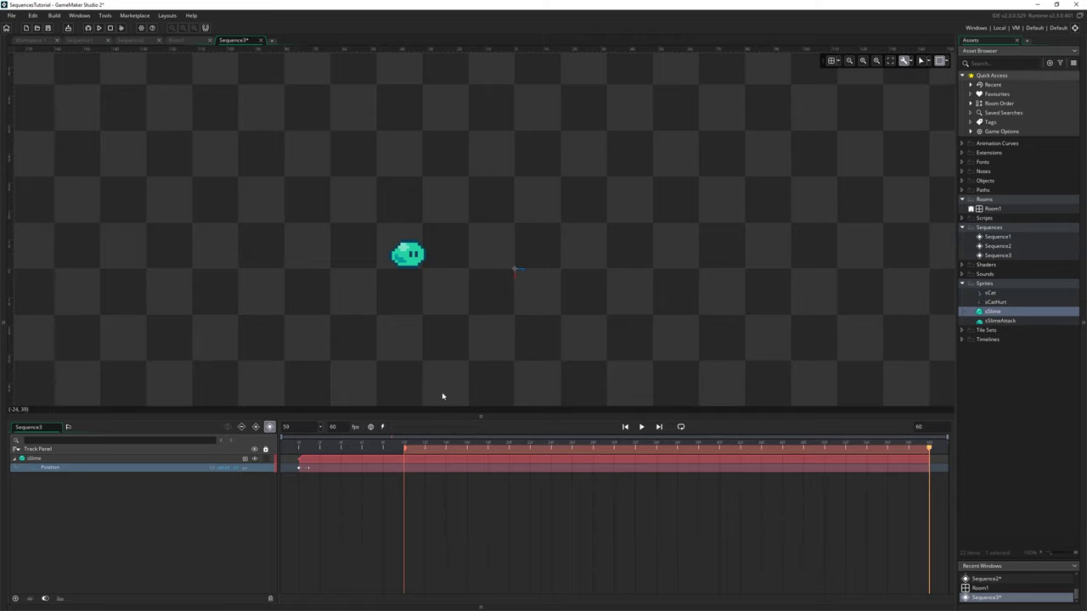
drag(405, 452, 687, 451)
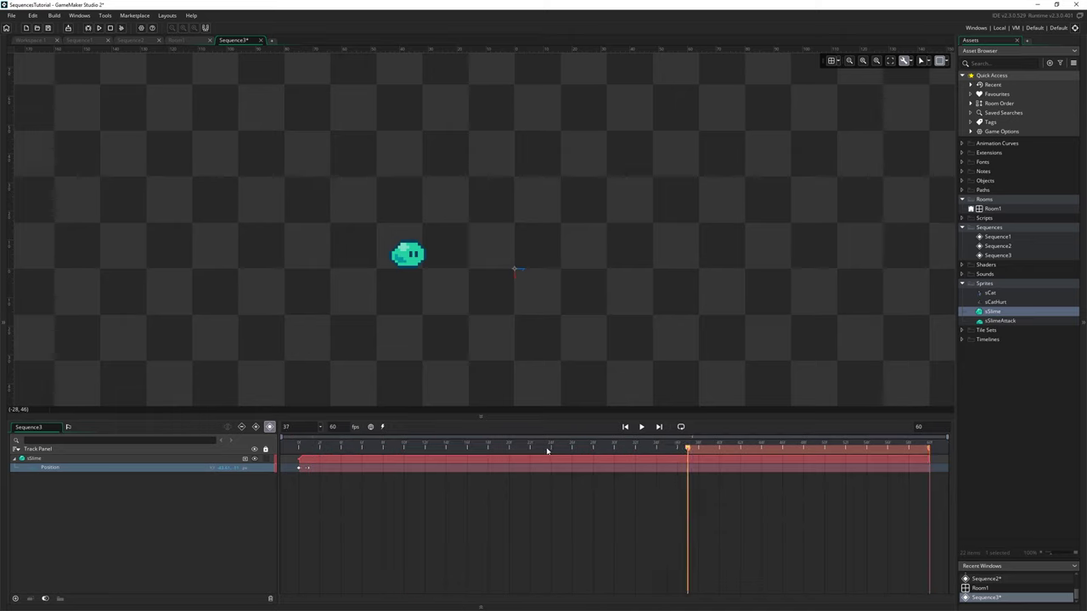
Turn on auto-record, start the playback range at frame 0, and set the playhead to frame 30.
click(269, 428)
click(698, 448)
click(788, 485)
click(750, 447)
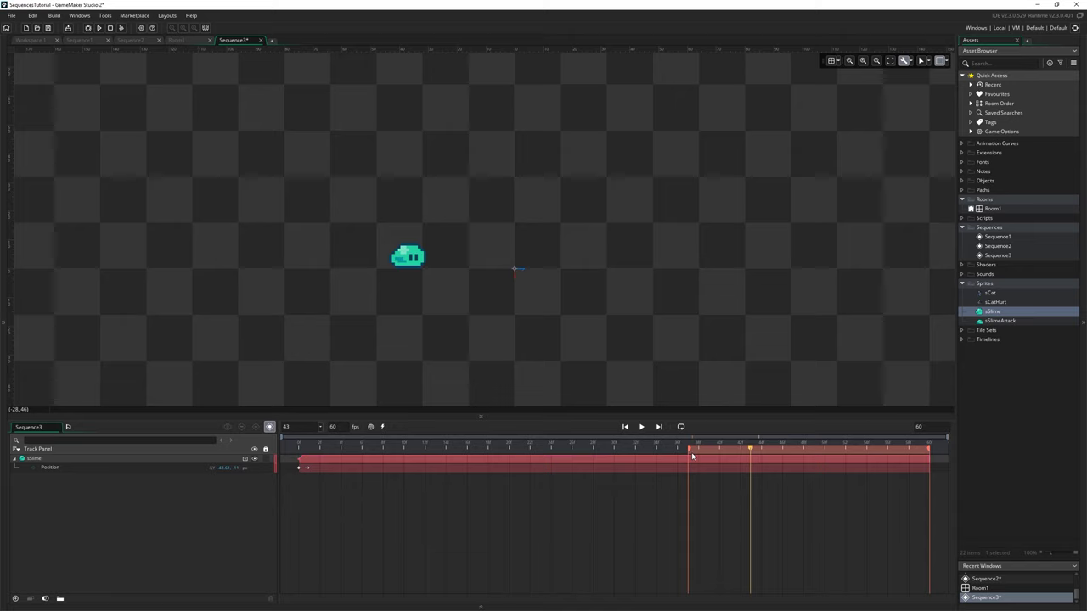
drag(692, 456, 300, 479)
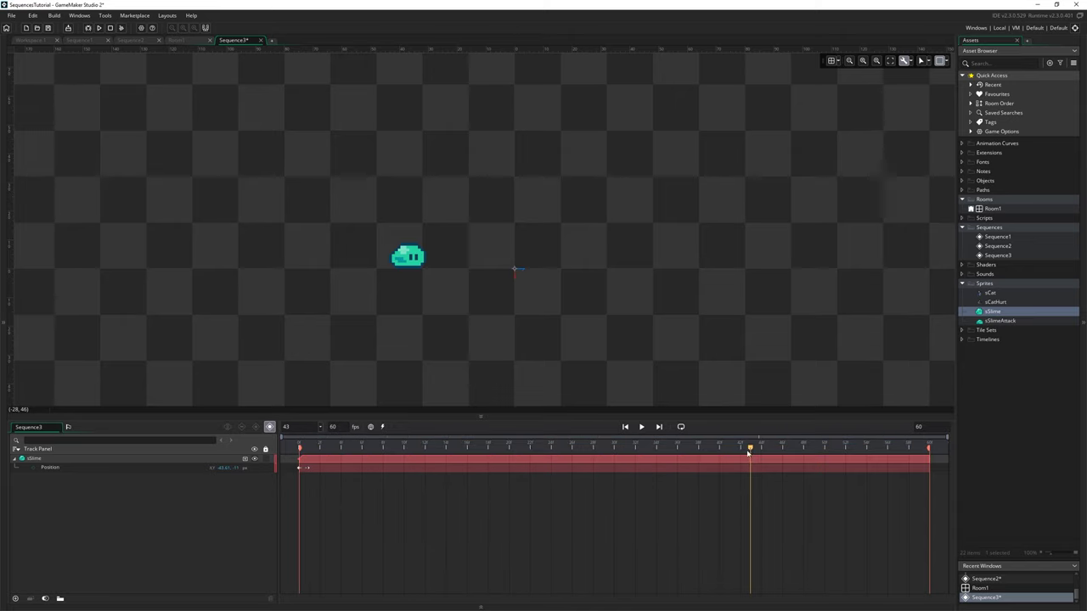
drag(749, 452, 612, 465)
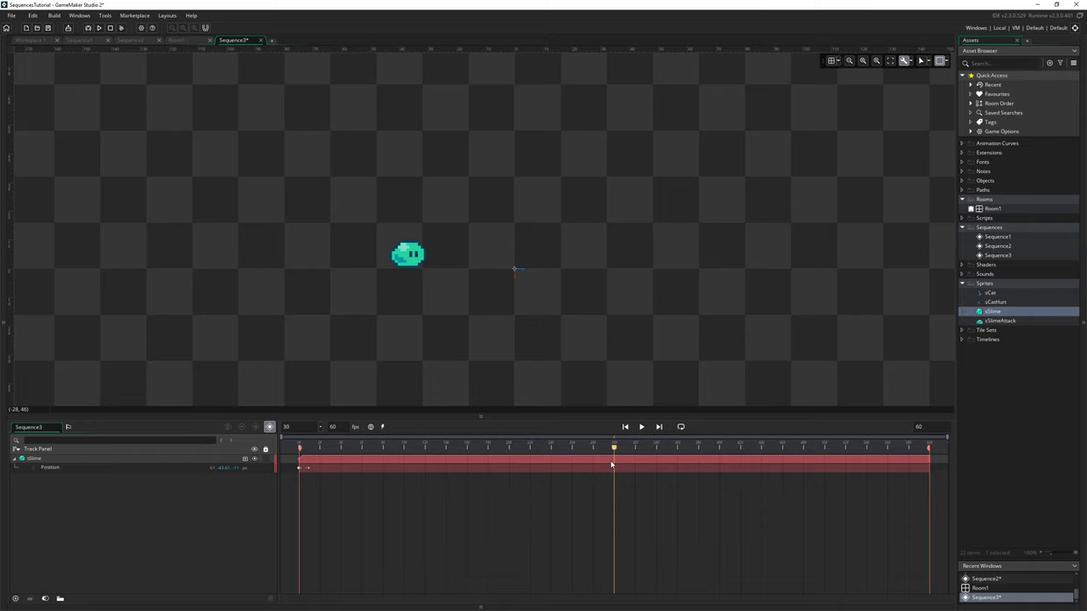
Drag the slime right to key its frame 30 position, then compare frames 0 and 30.
click(407, 257)
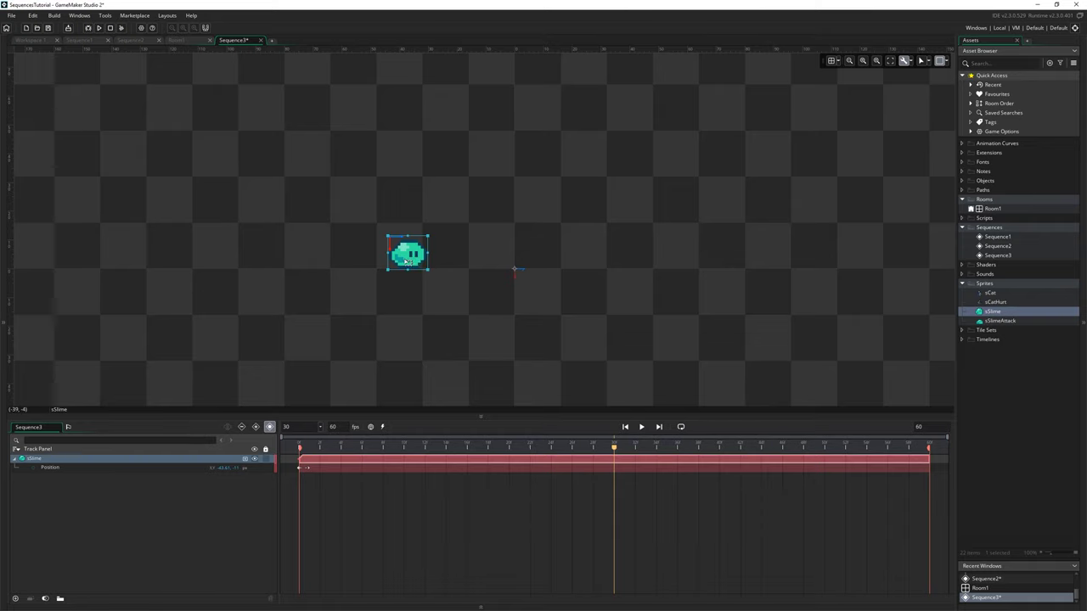
drag(409, 261, 636, 262)
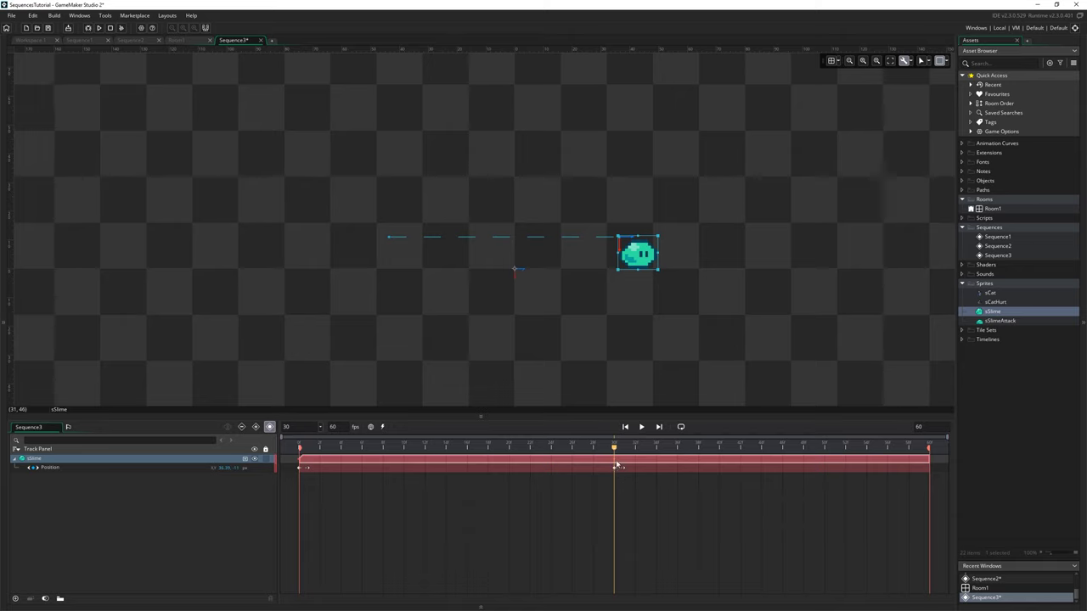
drag(620, 447, 298, 445)
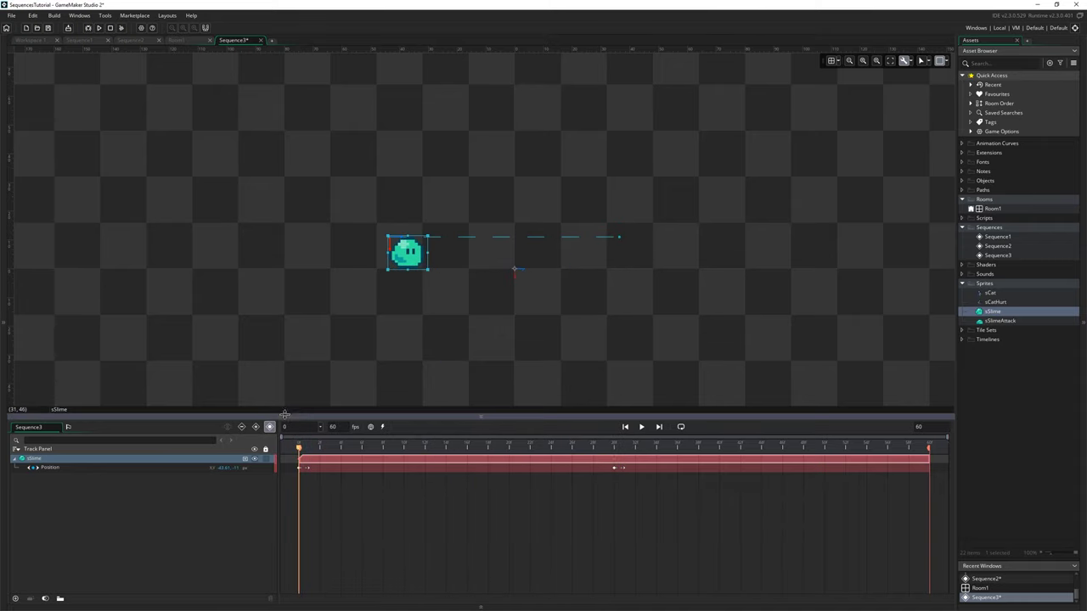
drag(299, 445, 613, 445)
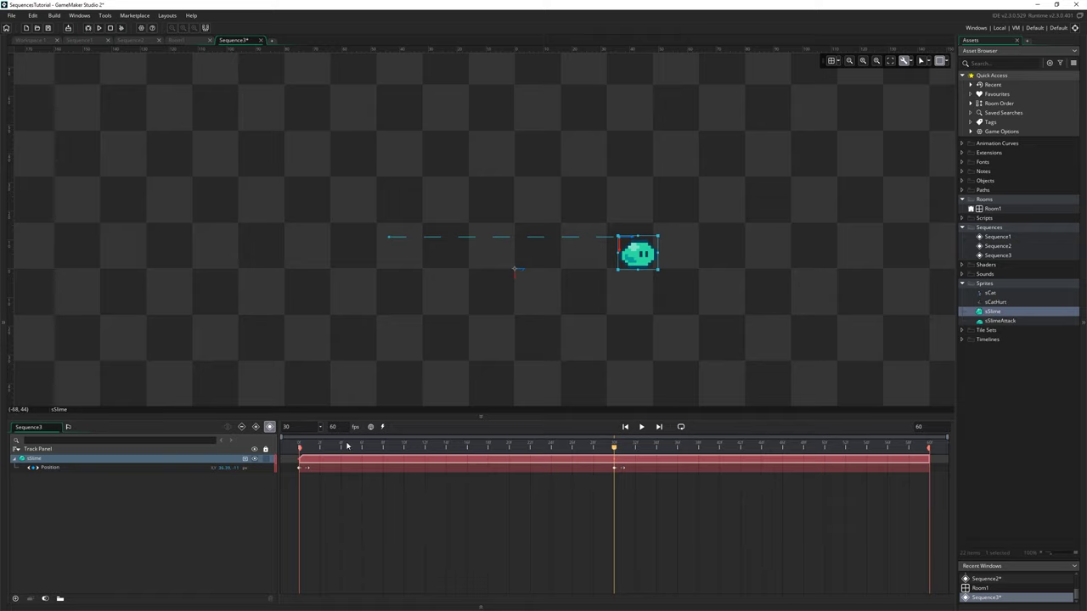
drag(336, 451, 298, 451)
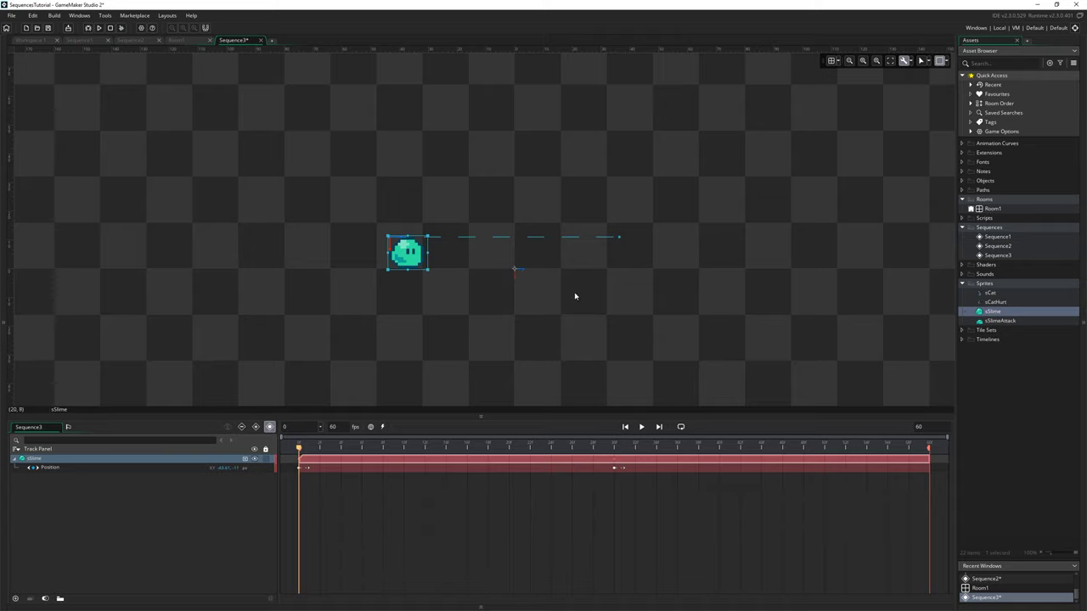
drag(610, 450, 614, 452)
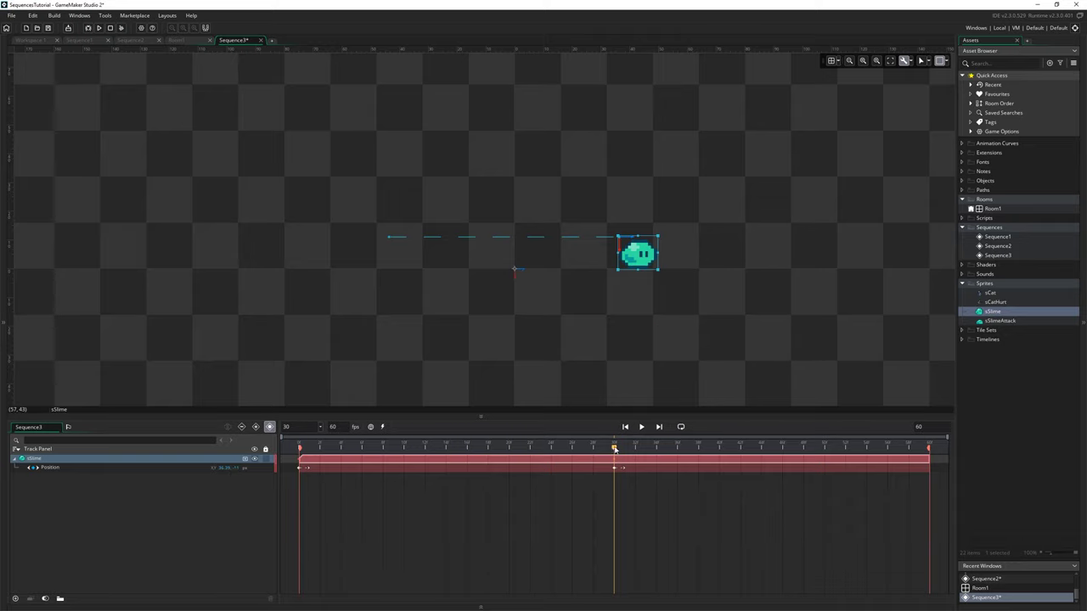
drag(615, 450, 401, 451)
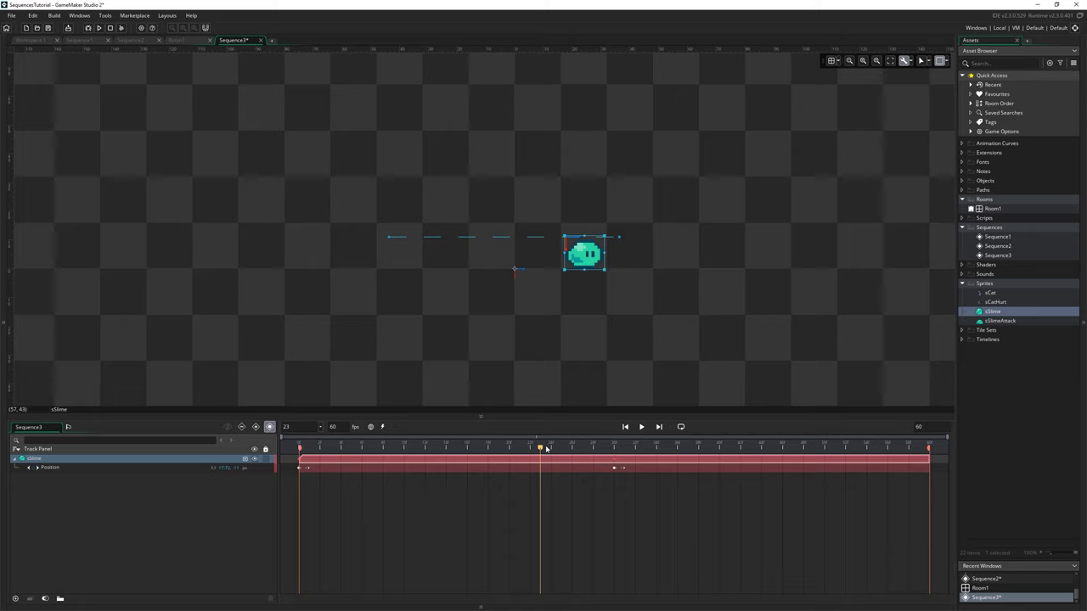
drag(546, 449, 613, 424)
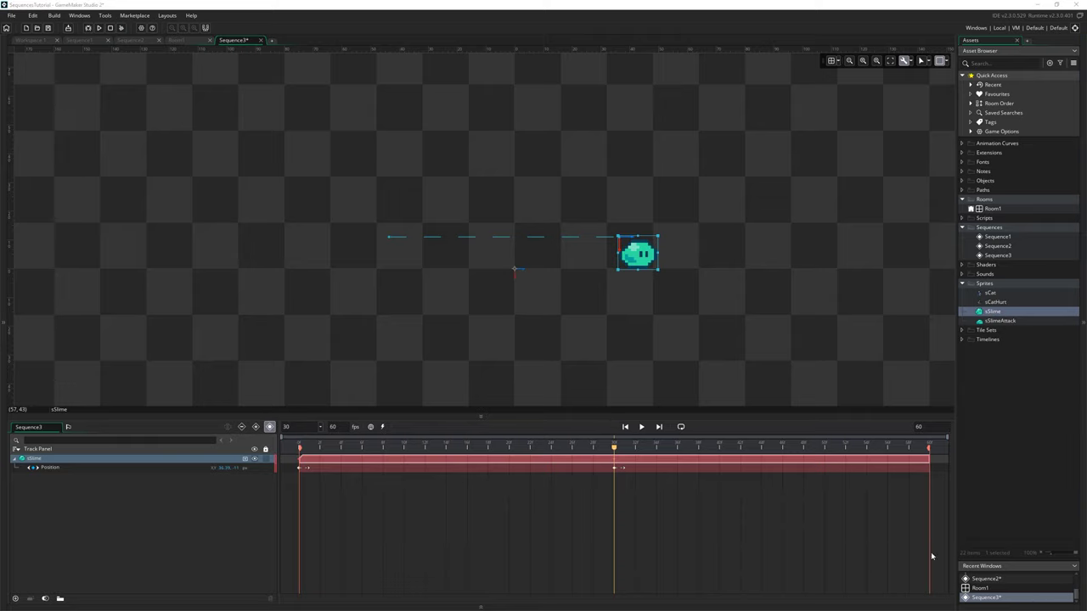
click(94, 468)
right_click(77, 468)
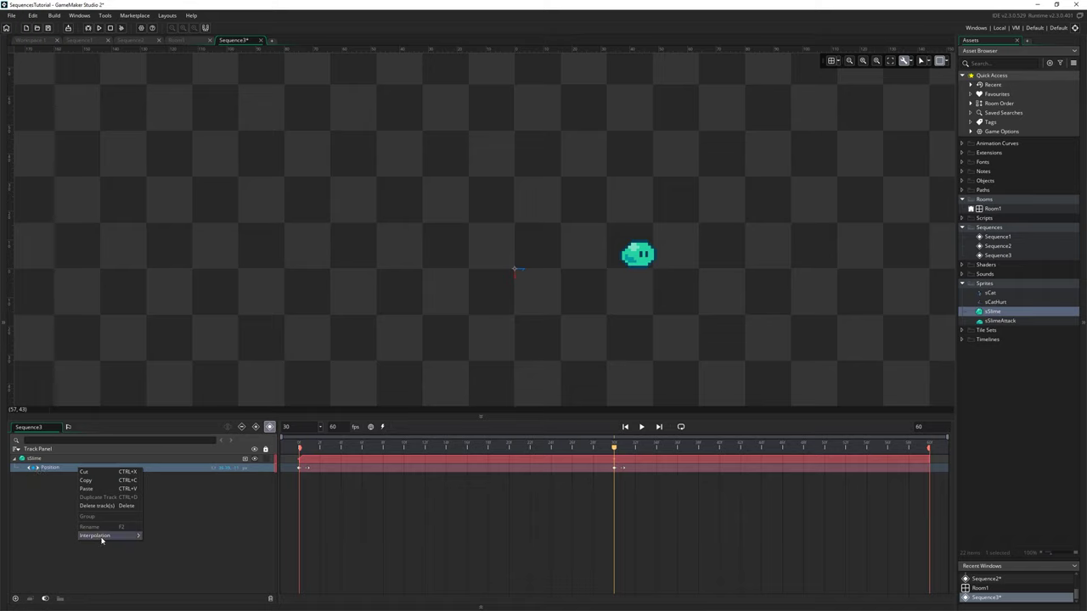
mouse_move(100, 536)
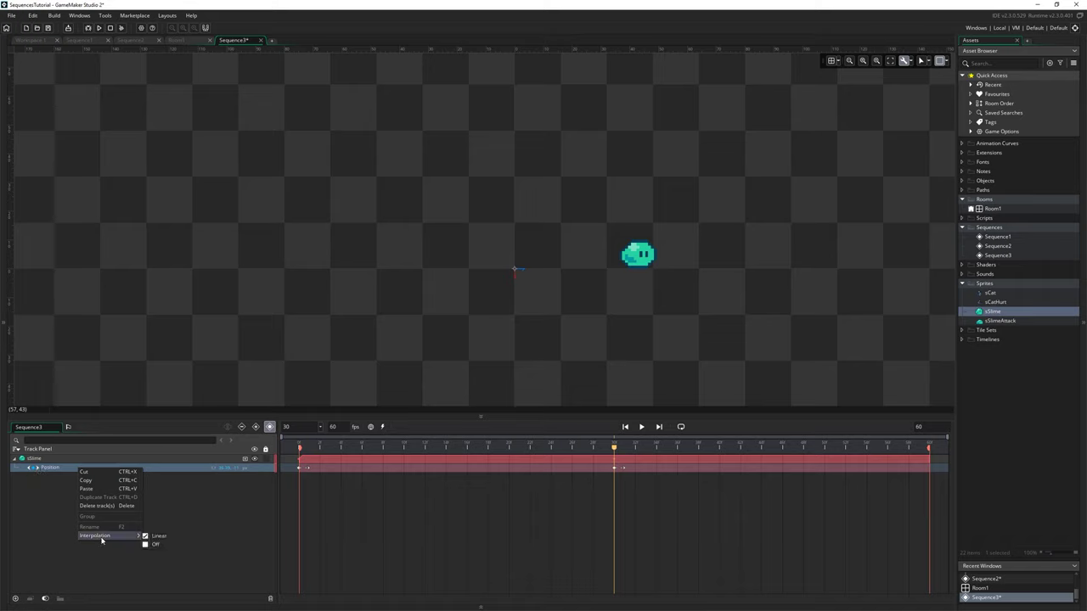
click(146, 545)
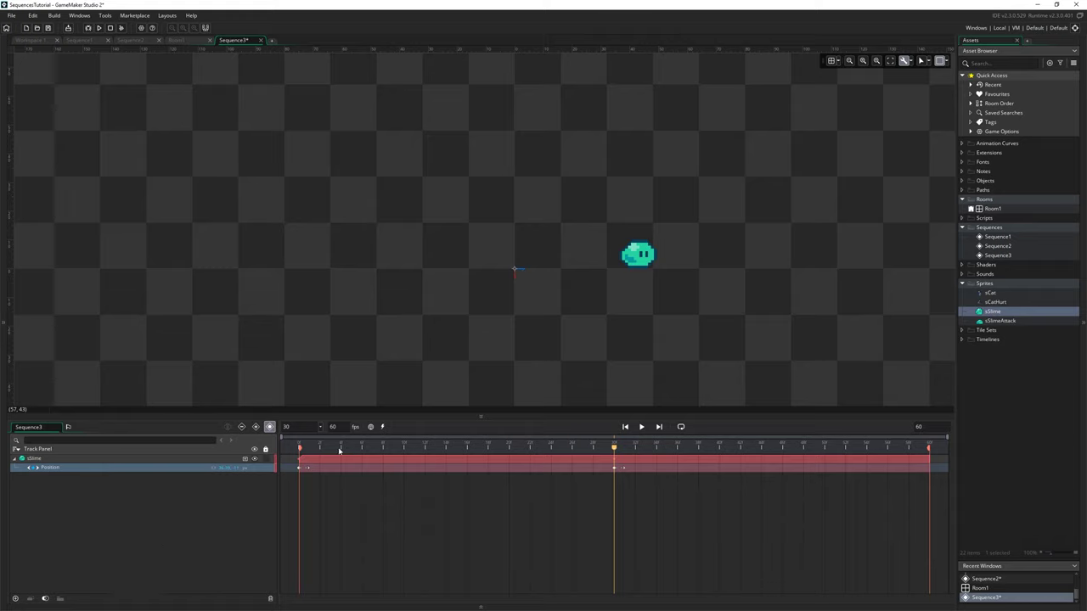
drag(298, 451, 362, 477)
right_click(138, 468)
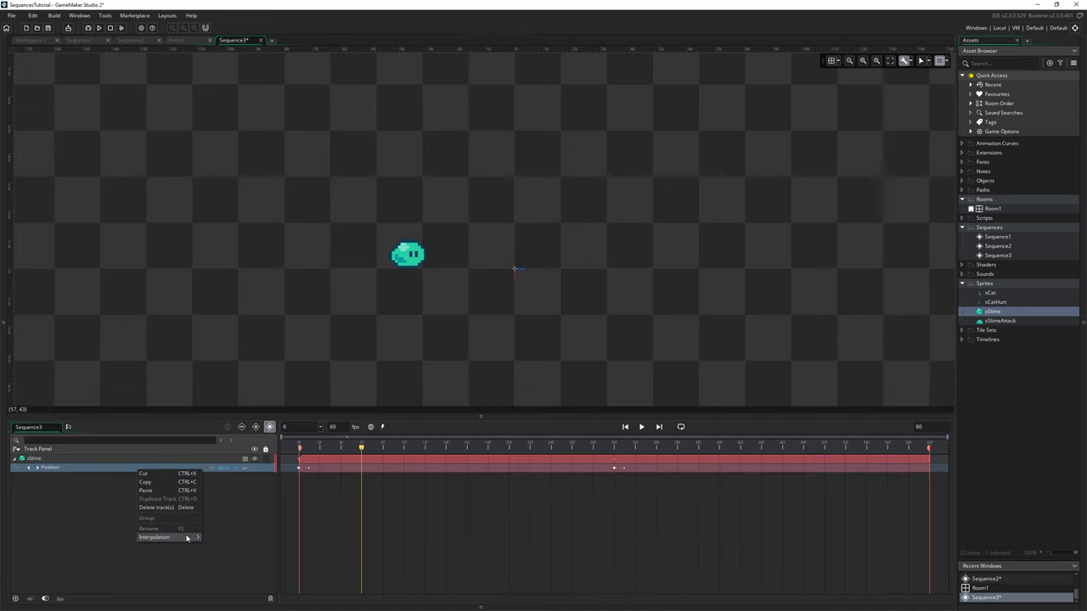
click(212, 546)
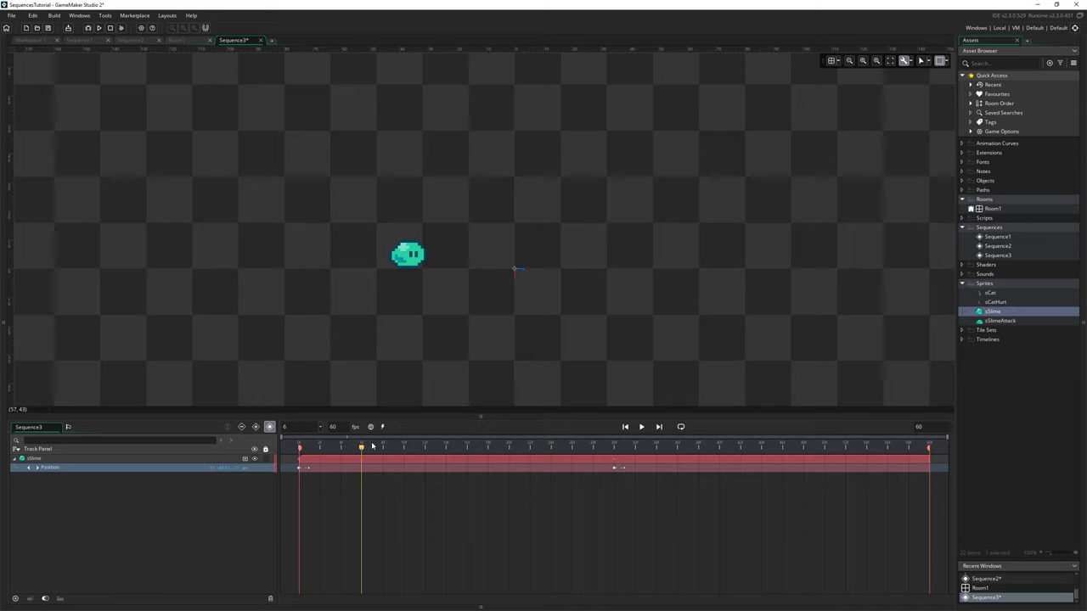
drag(372, 447, 415, 459)
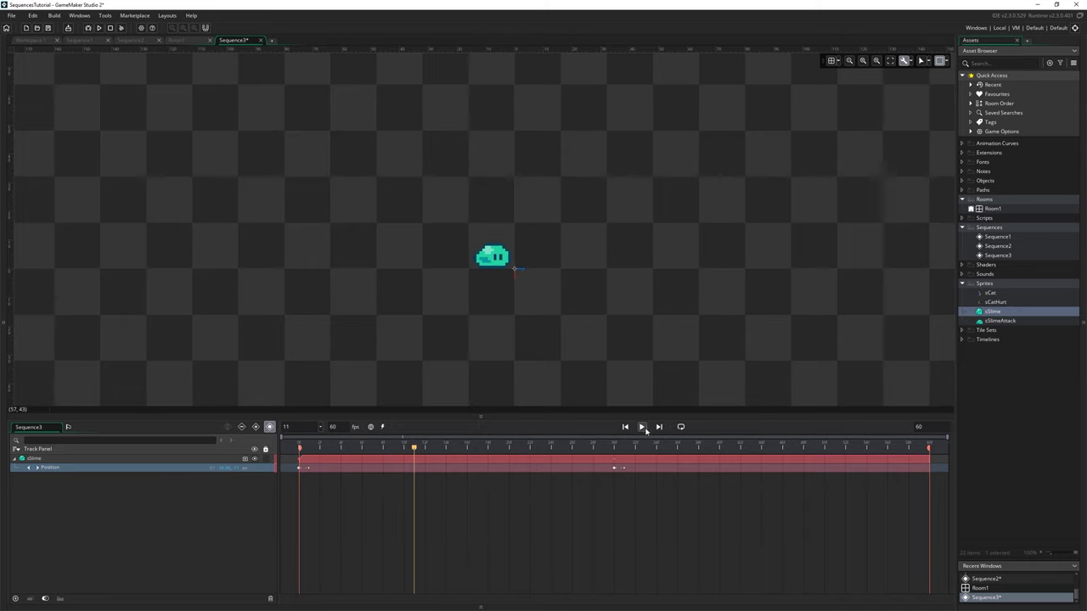
click(643, 427)
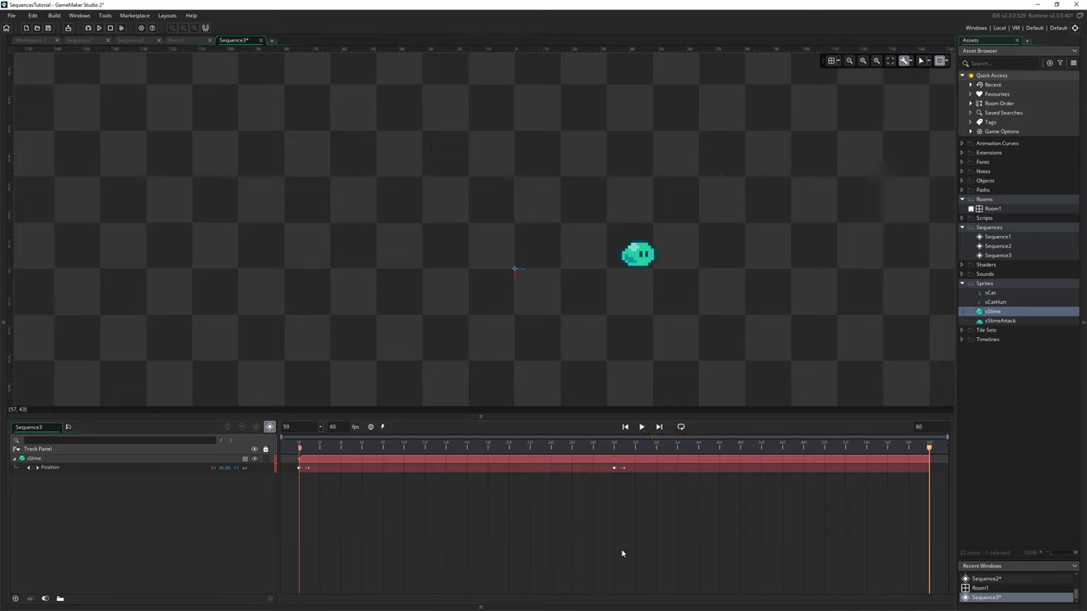
key(space)
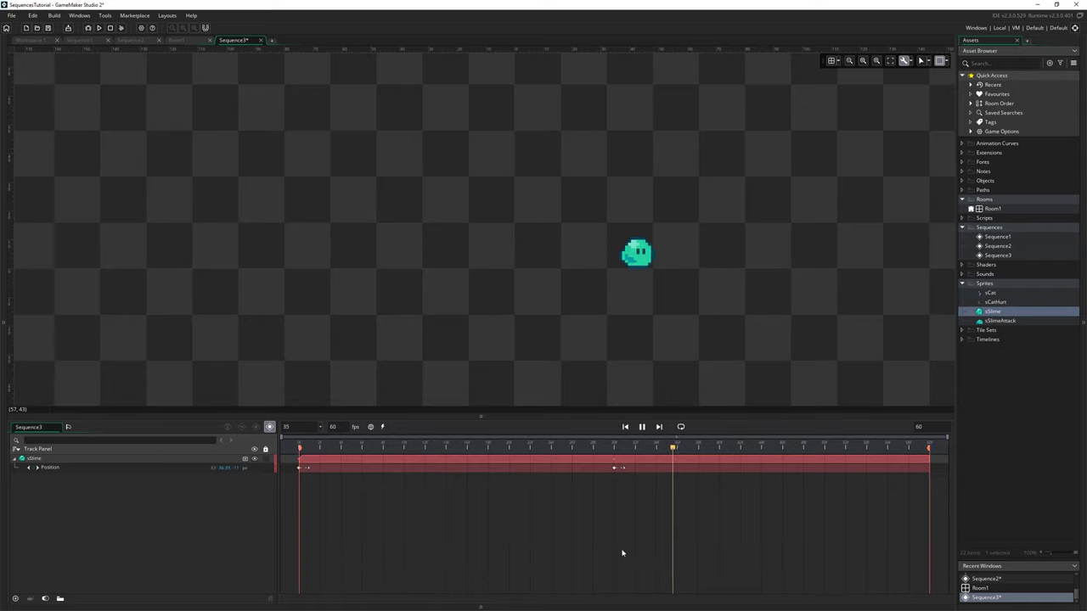
key(space)
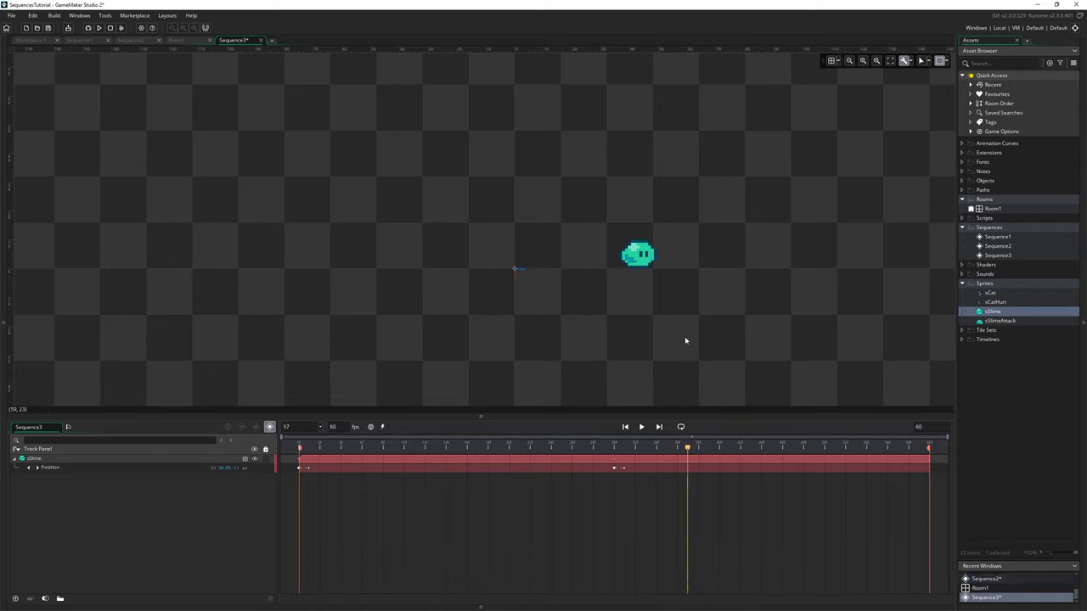
Toggle auto-record and add a Position key in place at frame 46.
click(269, 427)
drag(545, 450, 435, 448)
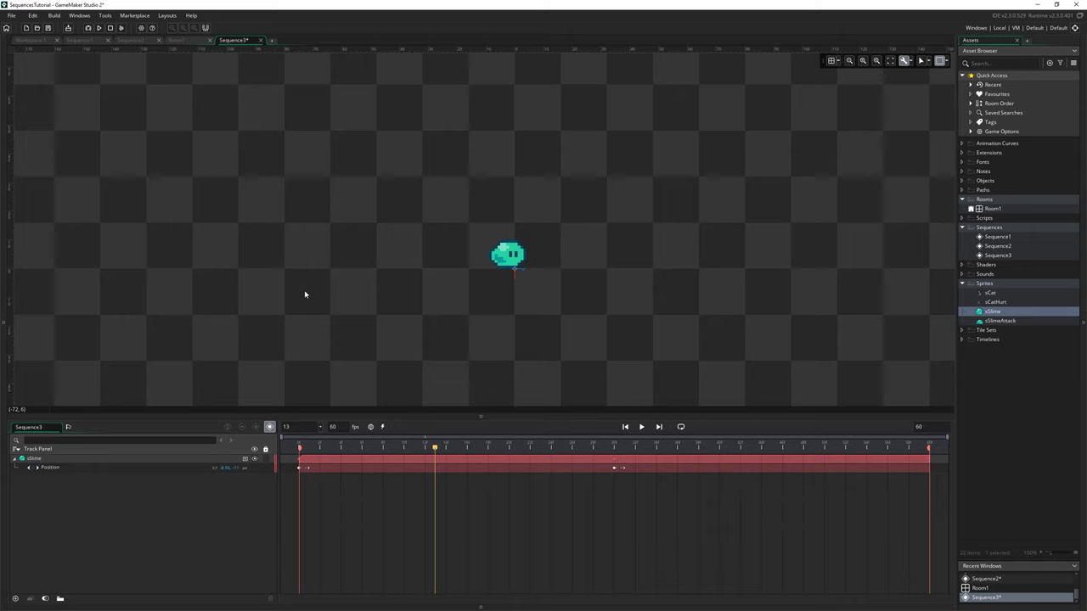
drag(395, 447, 782, 448)
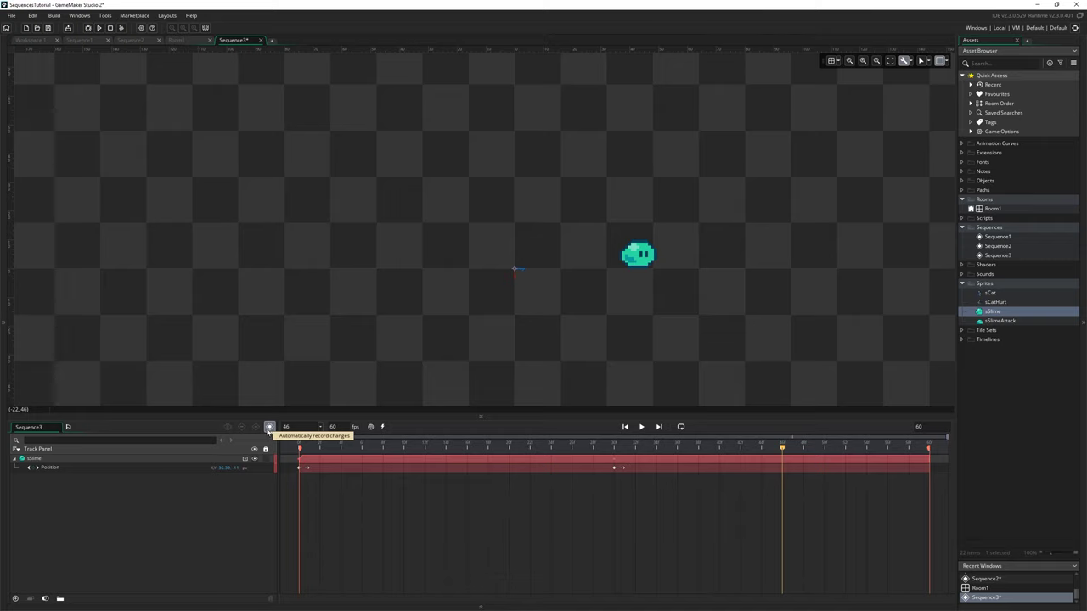
mouse_move(768, 447)
mouse_down()
mouse_move(750, 448)
mouse_move(778, 451)
mouse_up()
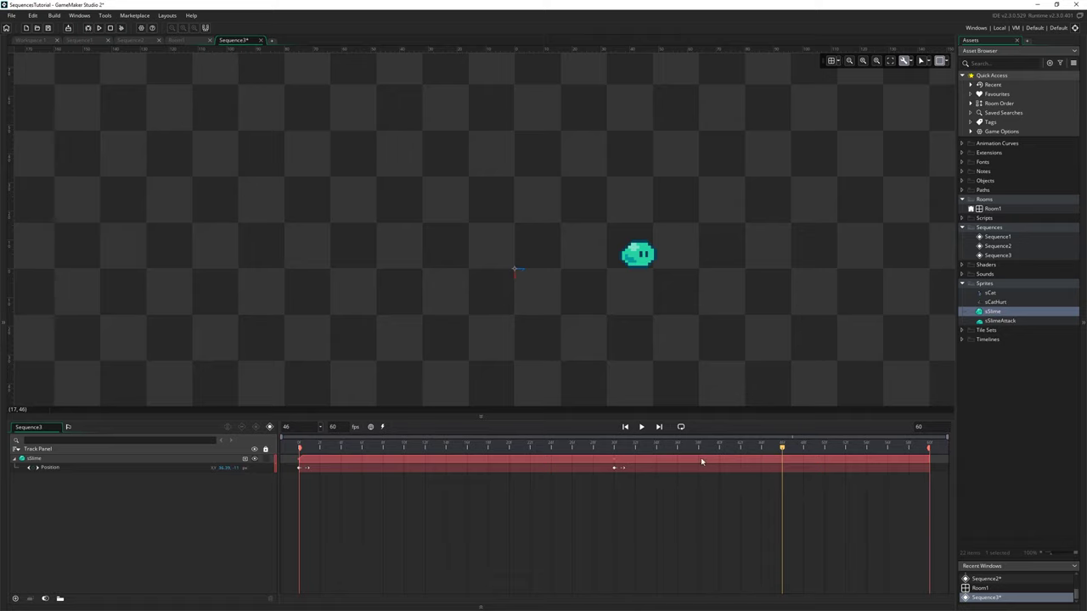
right_click(782, 468)
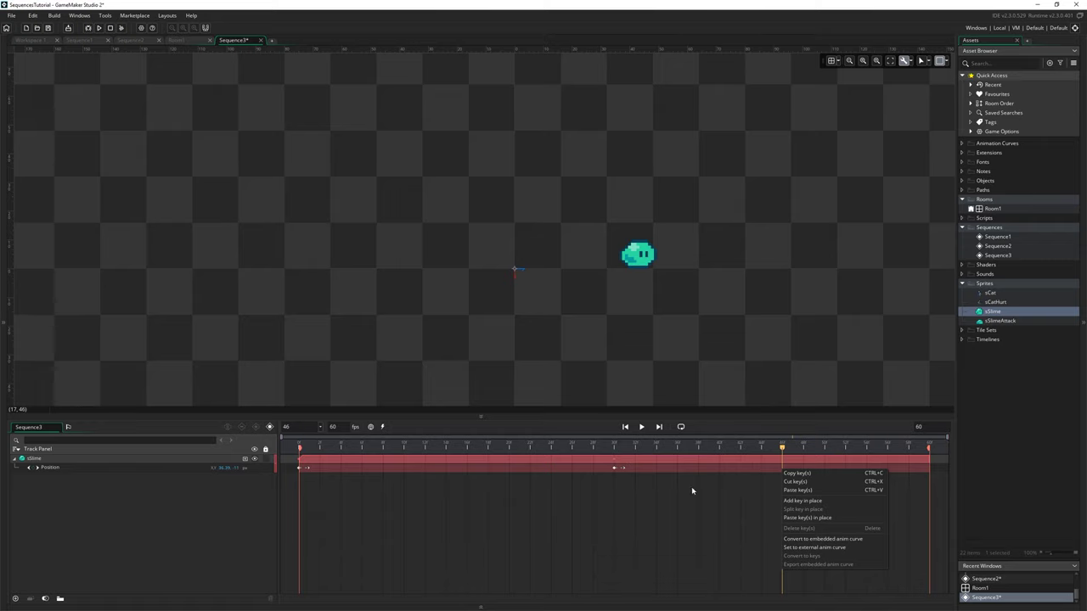
click(813, 500)
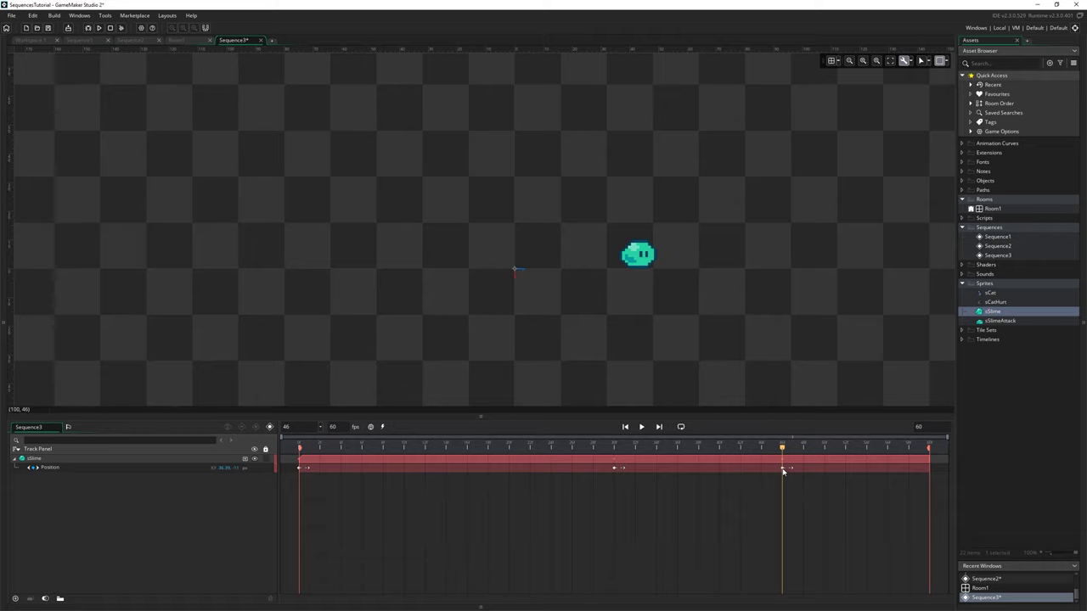
Edit the frame 46 Position value, then play from about frame 31 to check the motion.
click(783, 470)
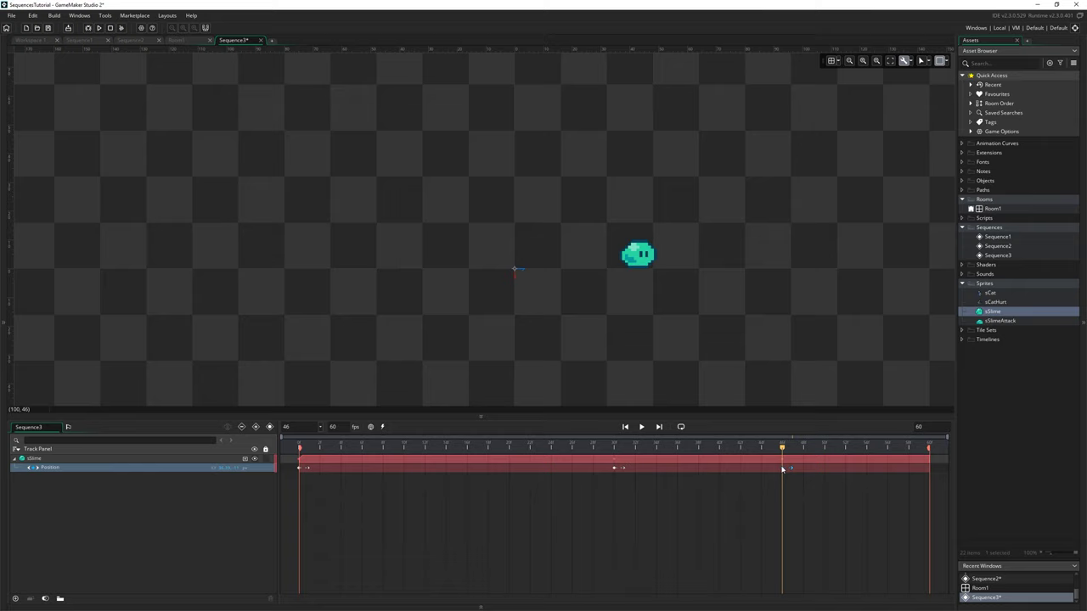
double_click(224, 469)
click(389, 485)
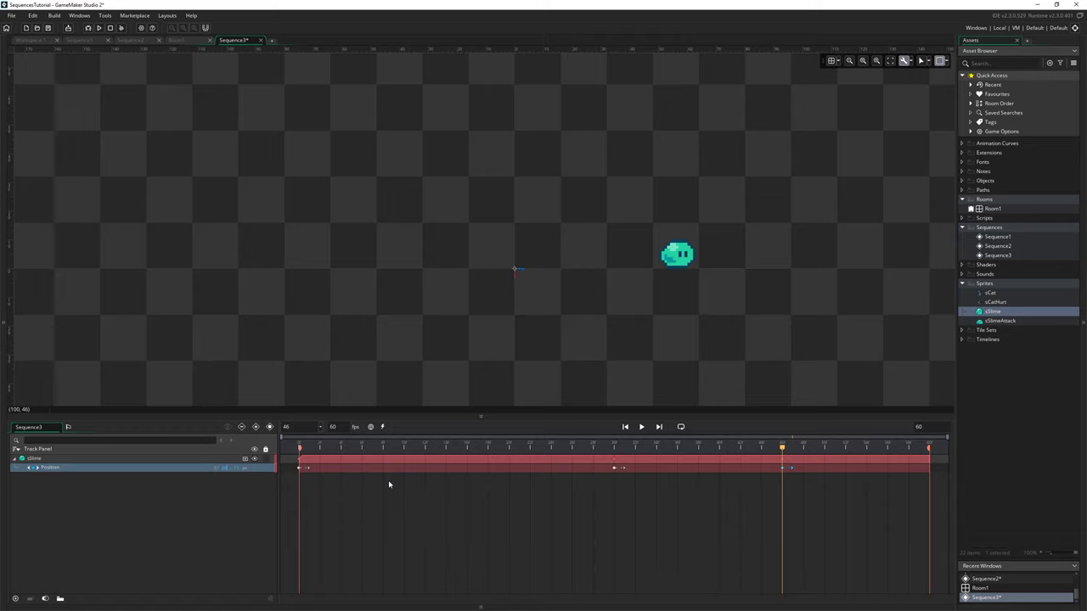
mouse_move(614, 448)
mouse_down()
mouse_move(604, 448)
mouse_move(625, 448)
mouse_move(603, 449)
mouse_up()
key(space)
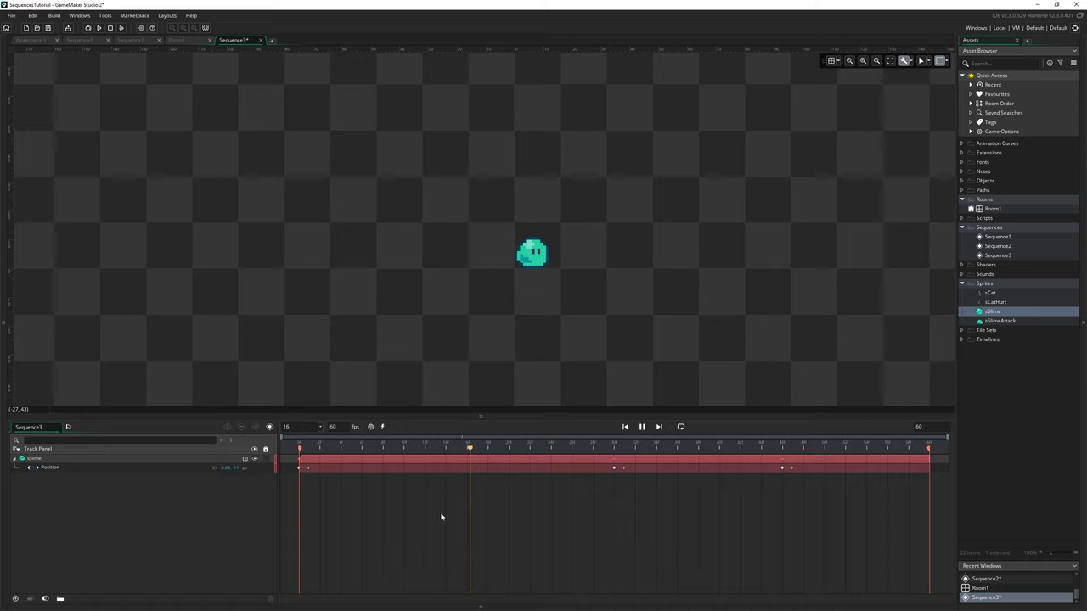
drag(592, 447, 783, 465)
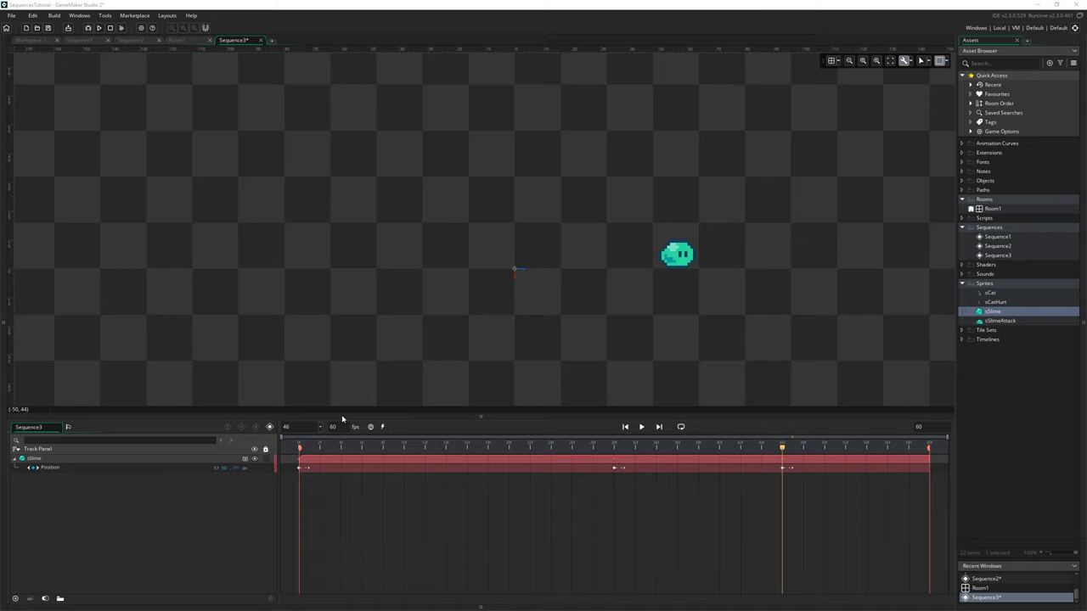
drag(791, 448, 854, 450)
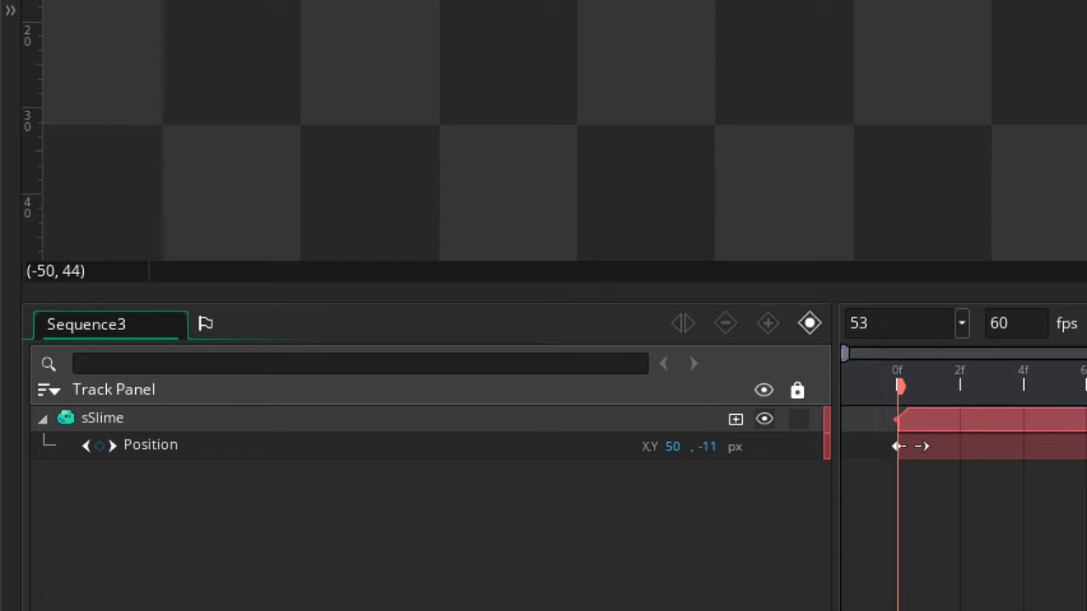
drag(41, 483, 23, 465)
mouse_move(71, 396)
mouse_down()
mouse_move(133, 372)
mouse_move(119, 450)
mouse_up()
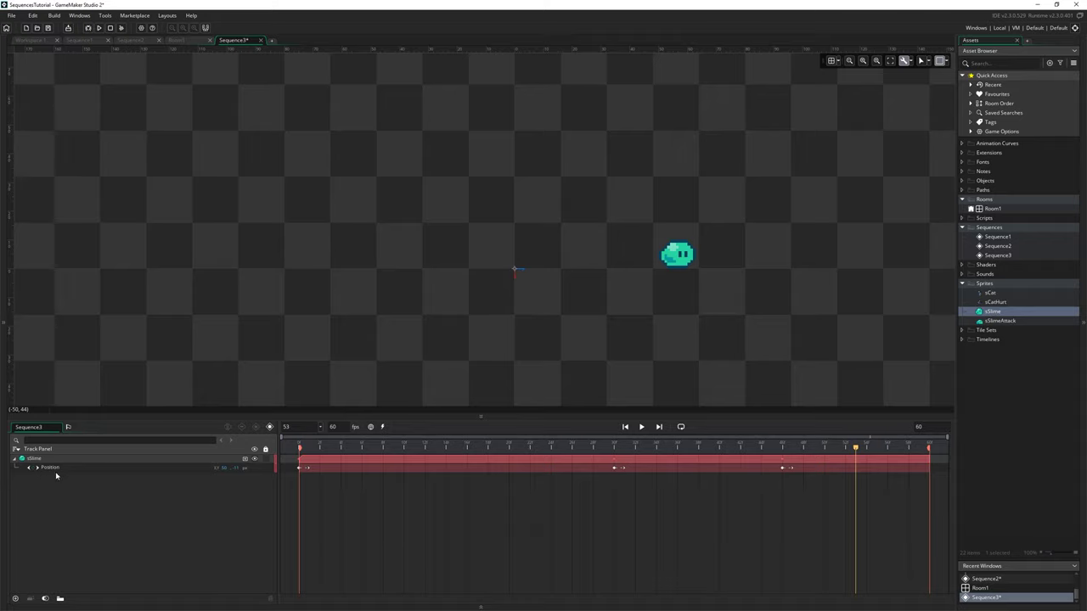
drag(861, 449, 894, 455)
click(29, 472)
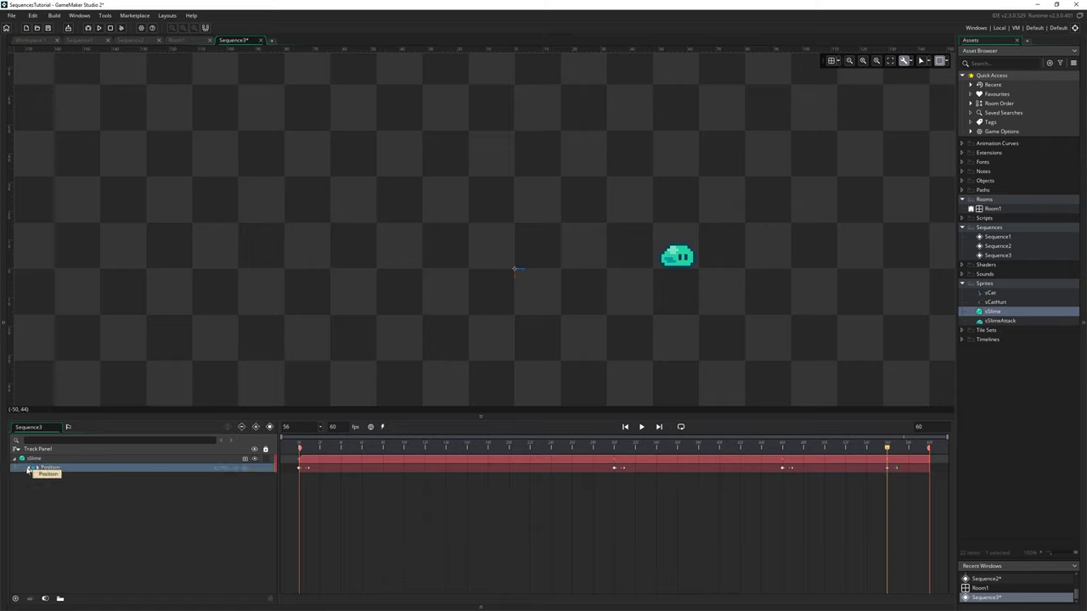
click(29, 469)
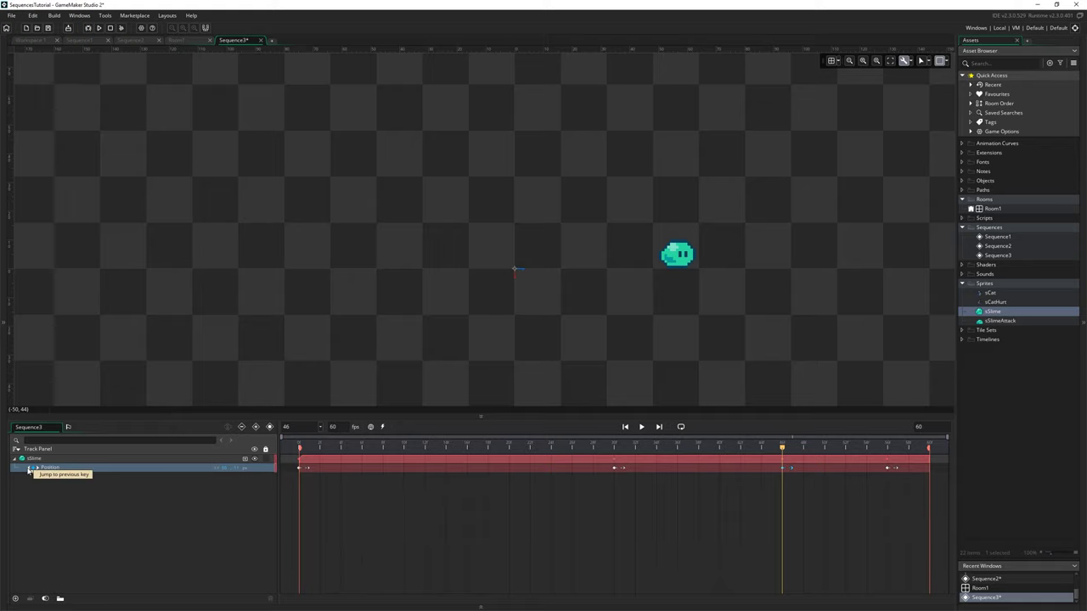
click(30, 469)
click(30, 469)
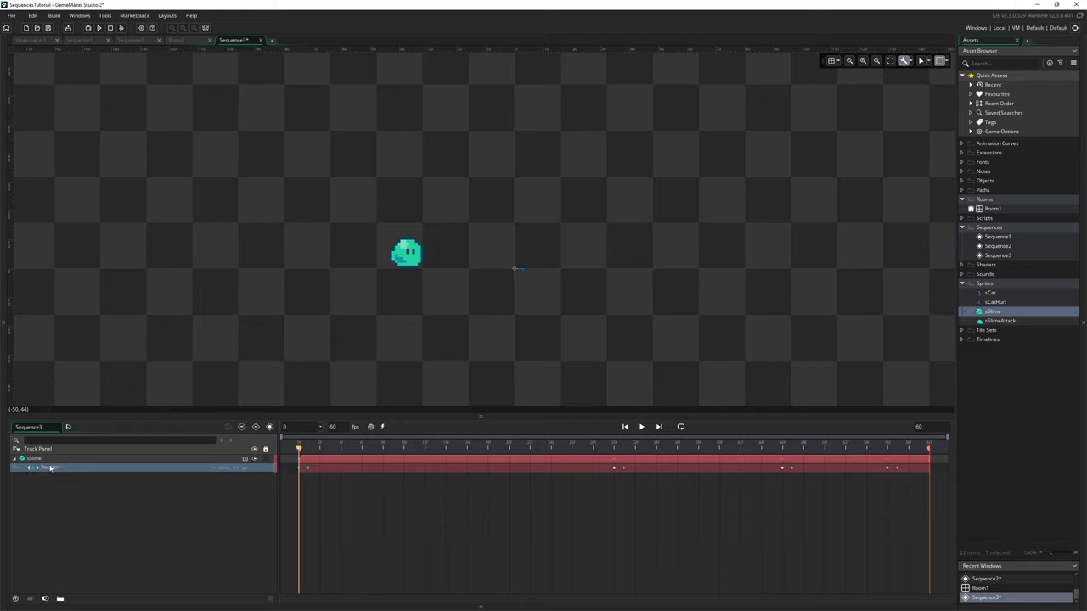
click(37, 469)
click(37, 469)
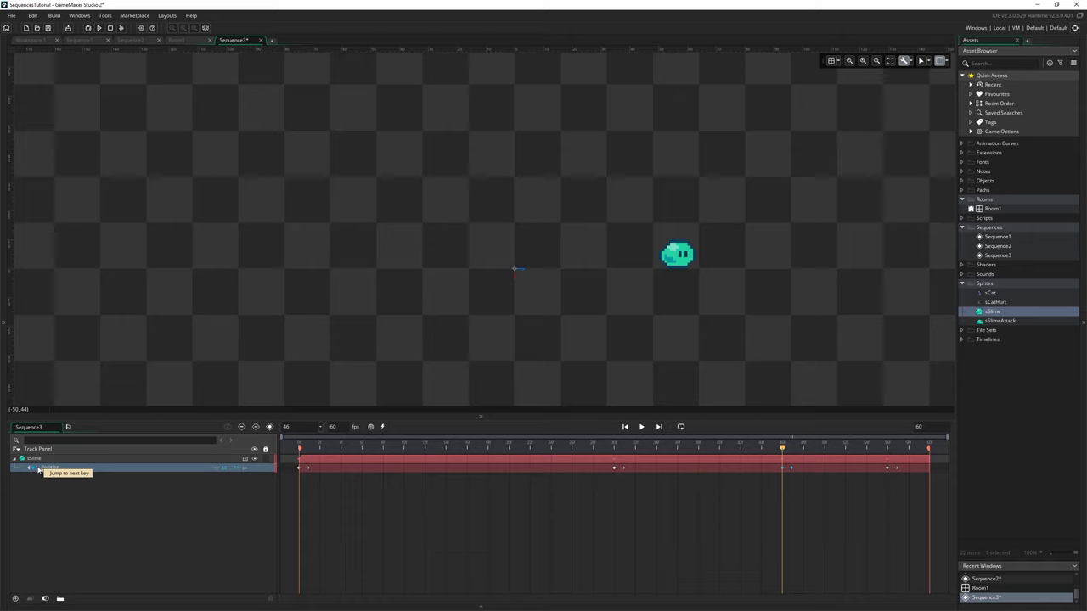
click(37, 469)
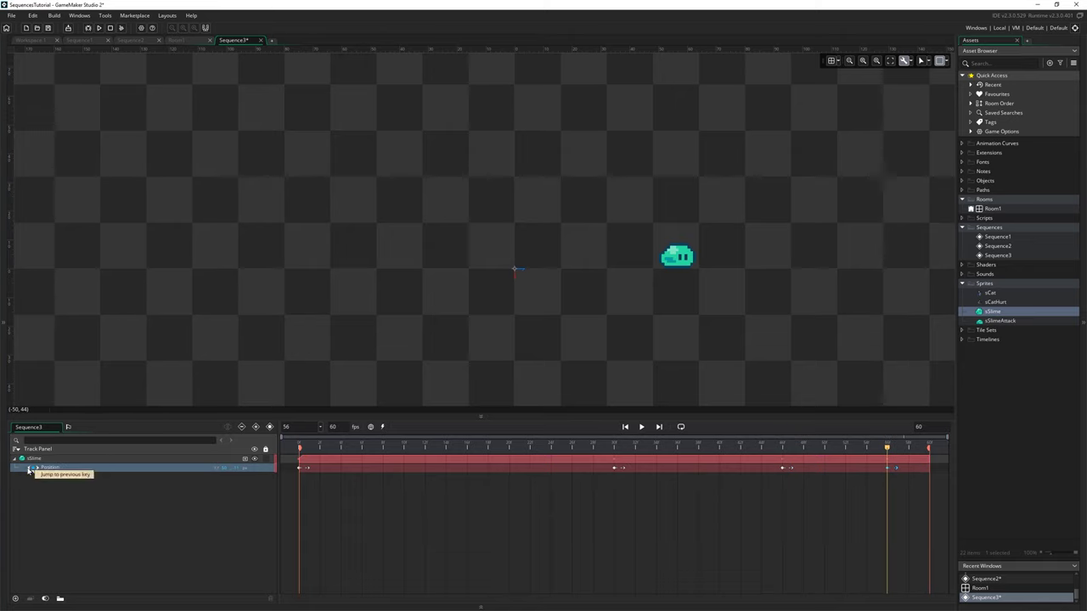
click(31, 468)
click(30, 469)
click(31, 469)
click(30, 468)
click(38, 468)
click(37, 469)
click(37, 469)
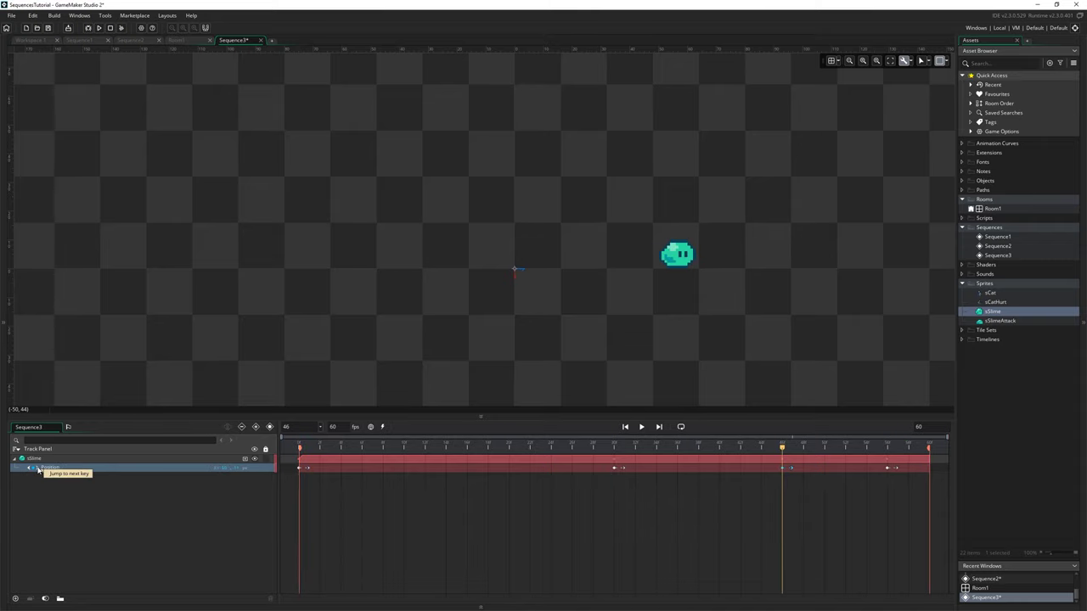
click(38, 469)
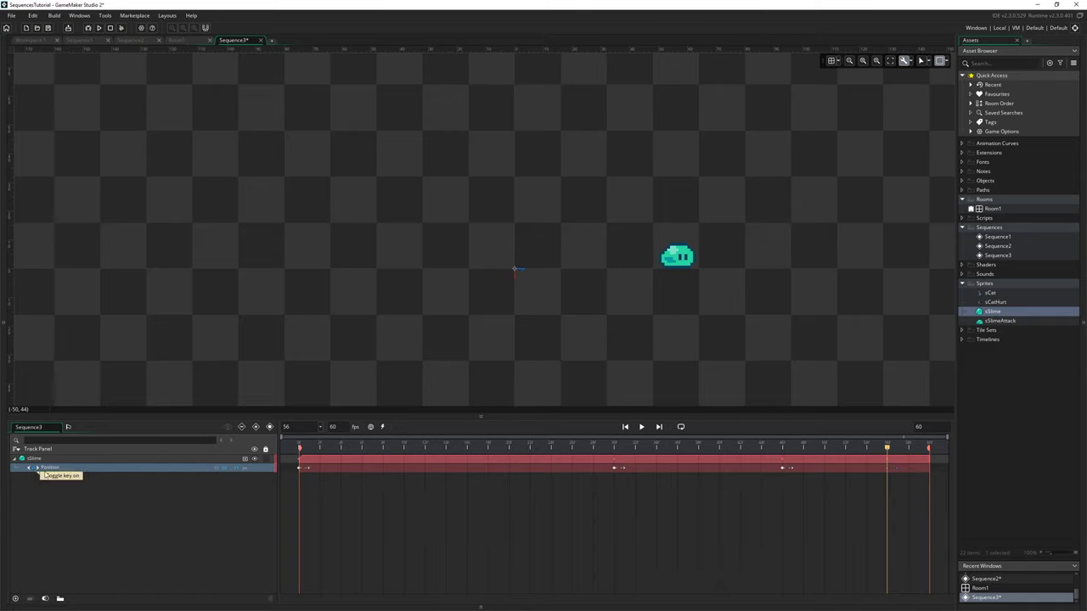
mouse_move(802, 447)
mouse_down()
mouse_move(814, 448)
mouse_move(803, 448)
mouse_up()
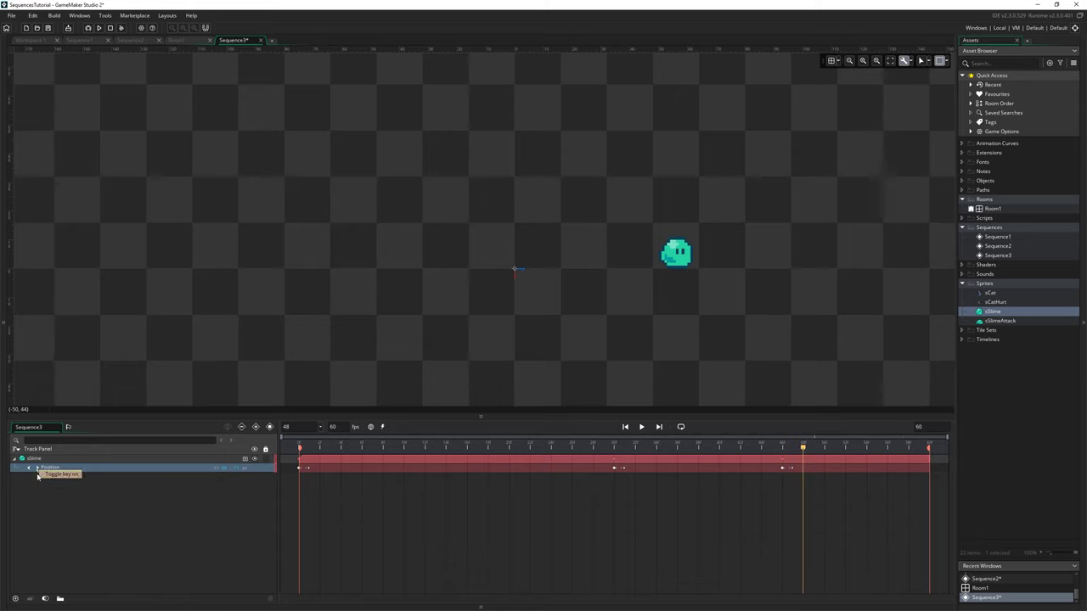
drag(759, 447, 729, 450)
mouse_move(651, 477)
mouse_down()
mouse_move(694, 478)
mouse_move(656, 476)
mouse_up()
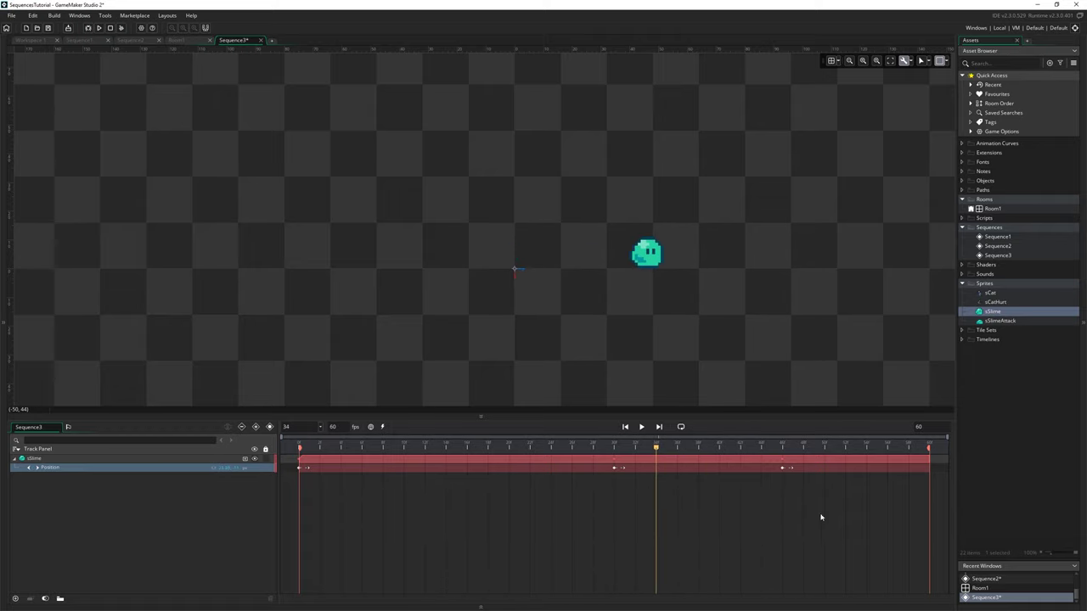
Add a Scale track under the sSlime Position track, keyed at frame 0 with 100, 100 %.
click(540, 497)
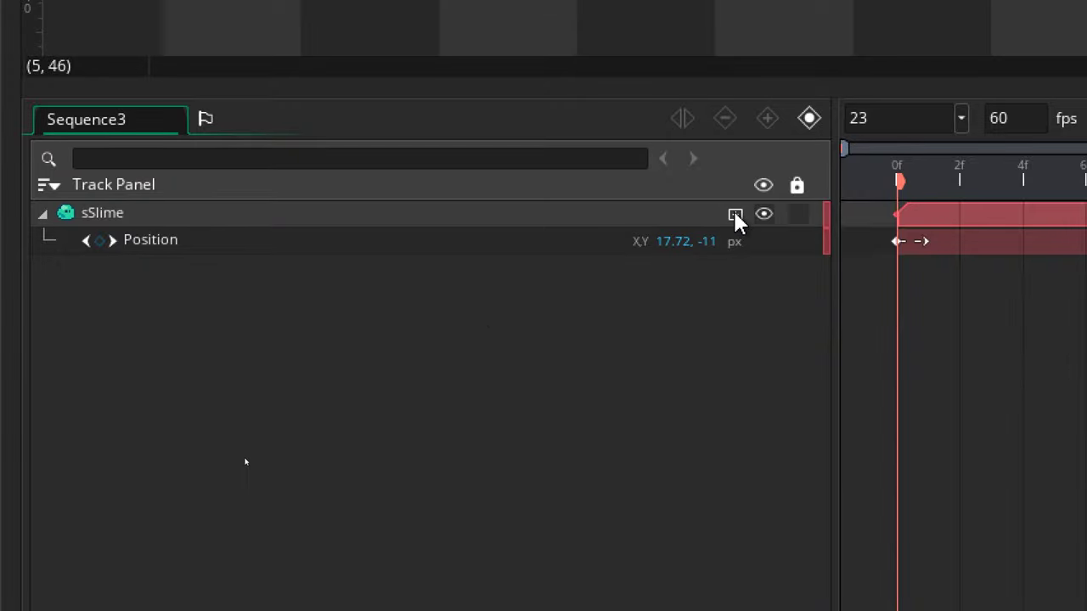
click(735, 215)
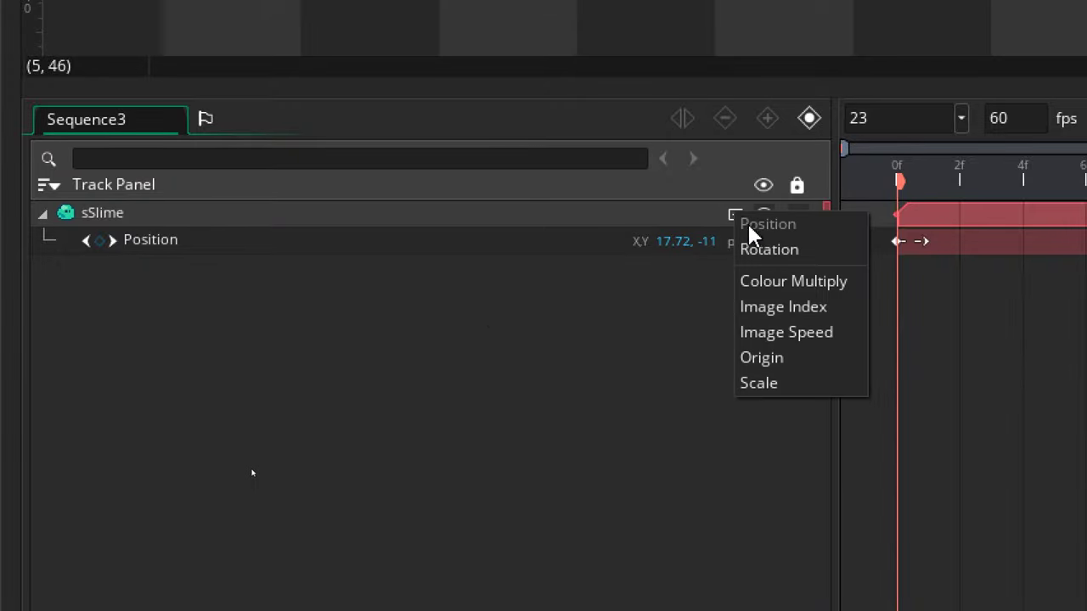
click(766, 383)
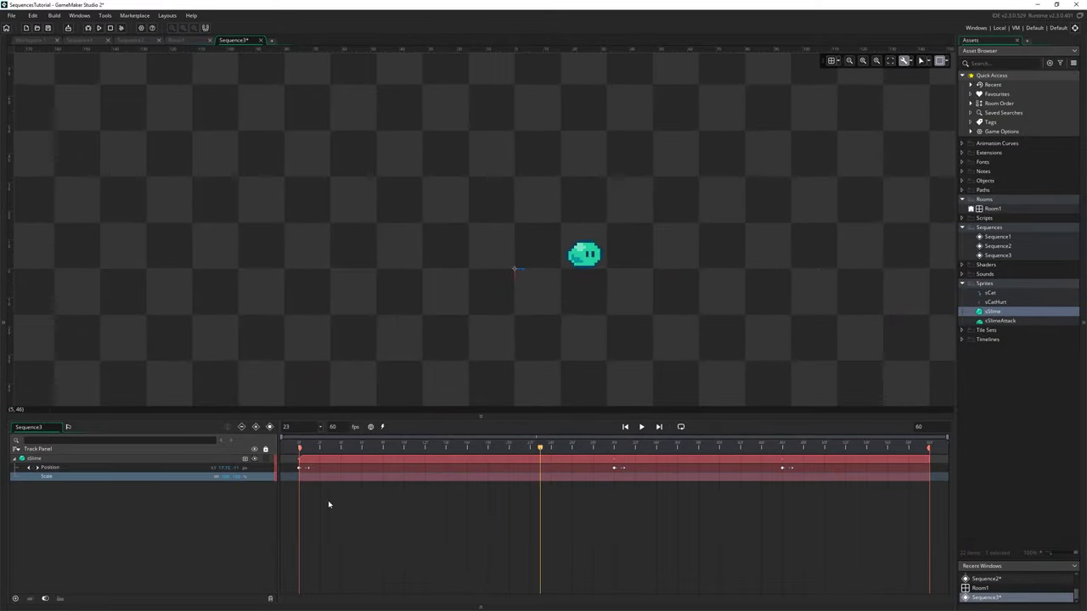
drag(318, 460, 361, 448)
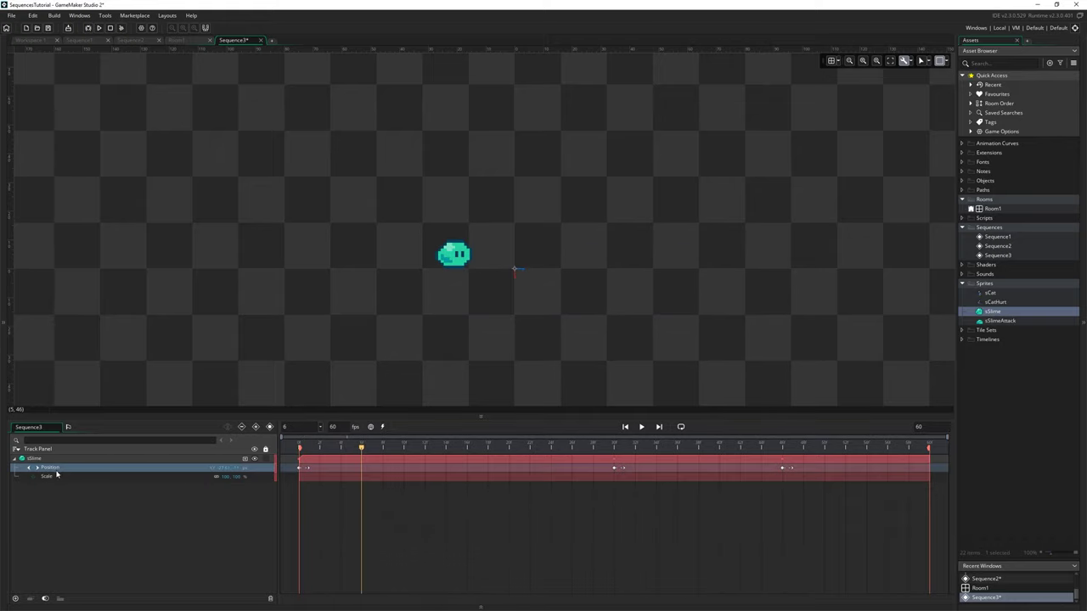
click(313, 476)
click(244, 459)
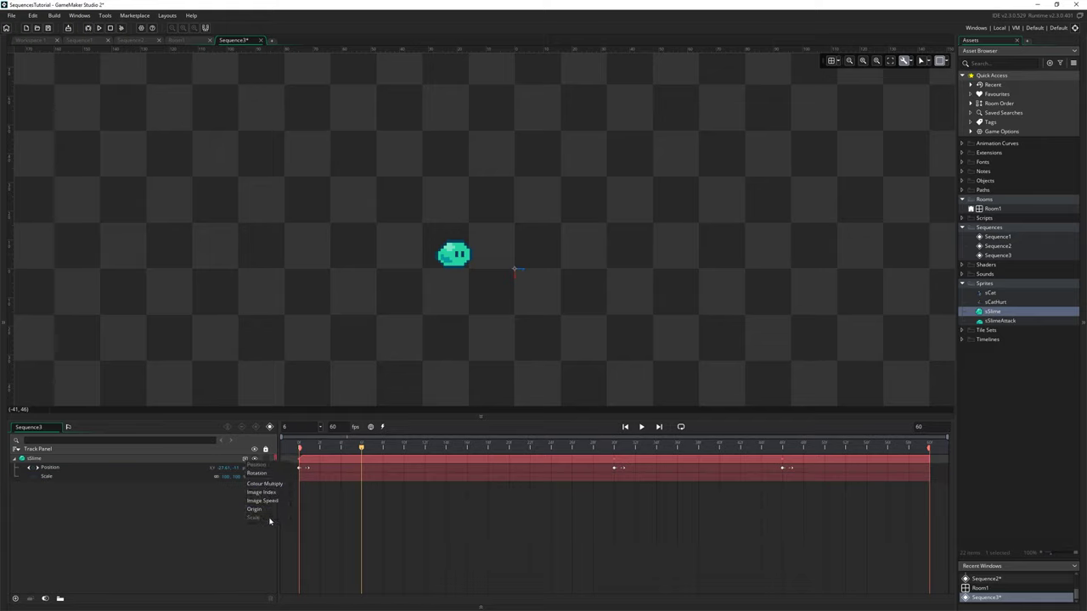
drag(347, 444, 298, 455)
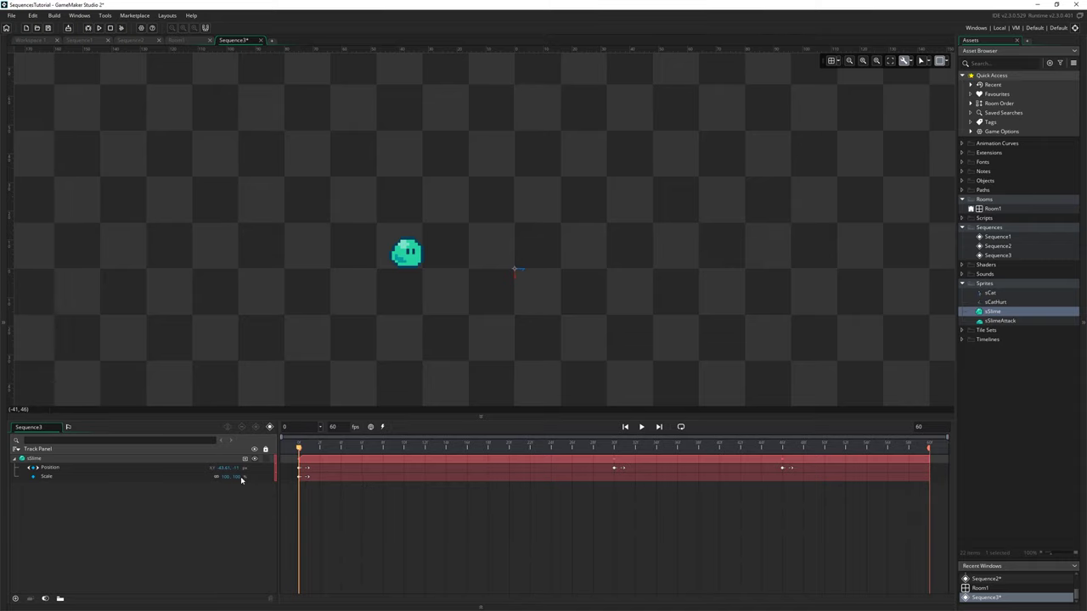
Key the slime's Scale at frames 24 and 30, setting frame 30 to 1.2, 1.2.
drag(298, 448, 554, 467)
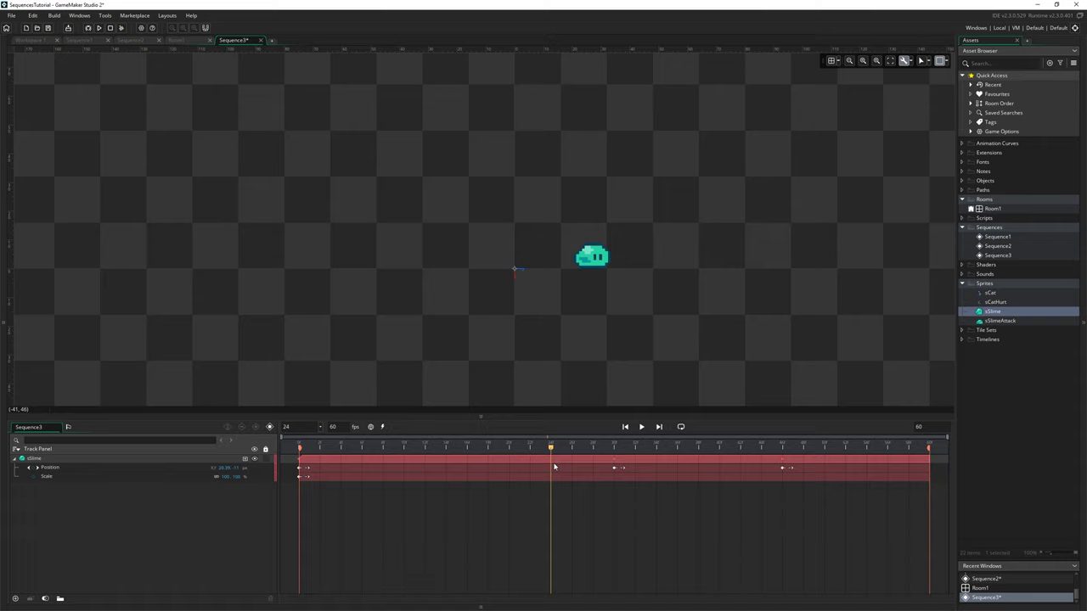
click(35, 477)
drag(551, 454, 615, 454)
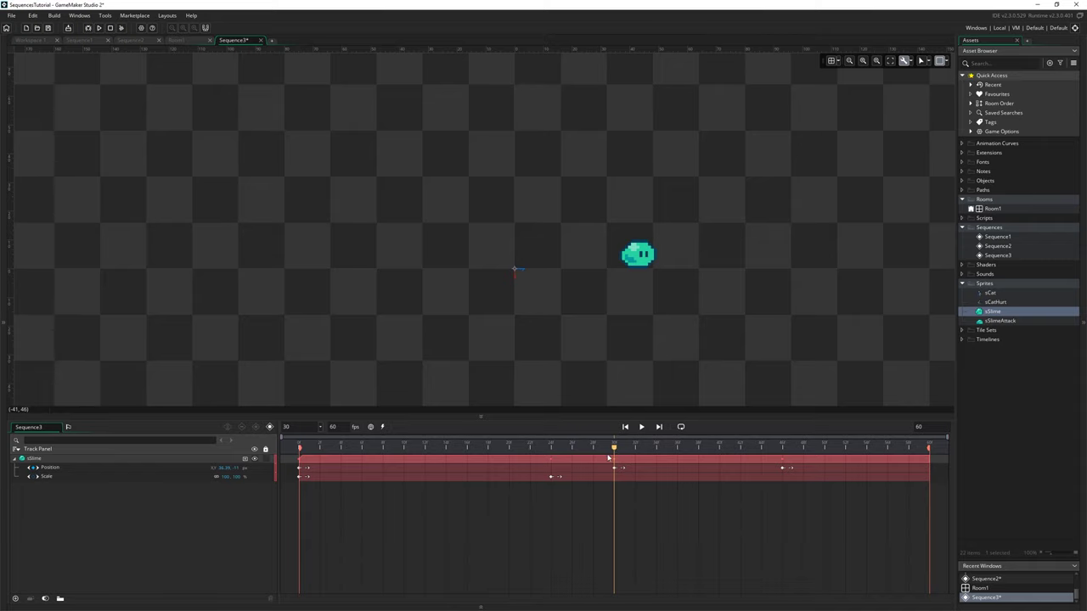
click(35, 478)
click(614, 477)
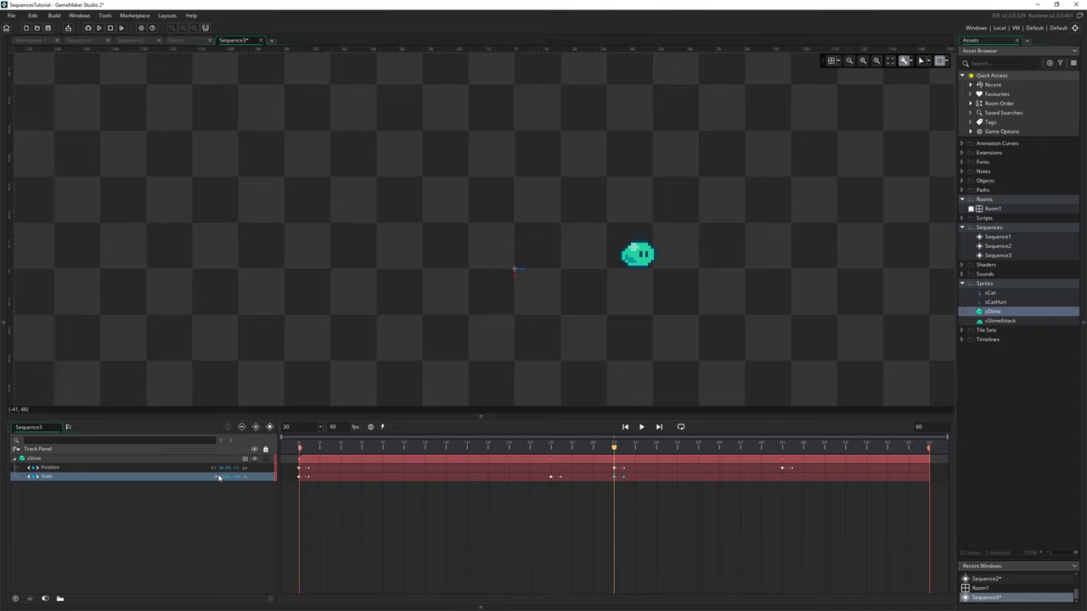
text(1.21.2)
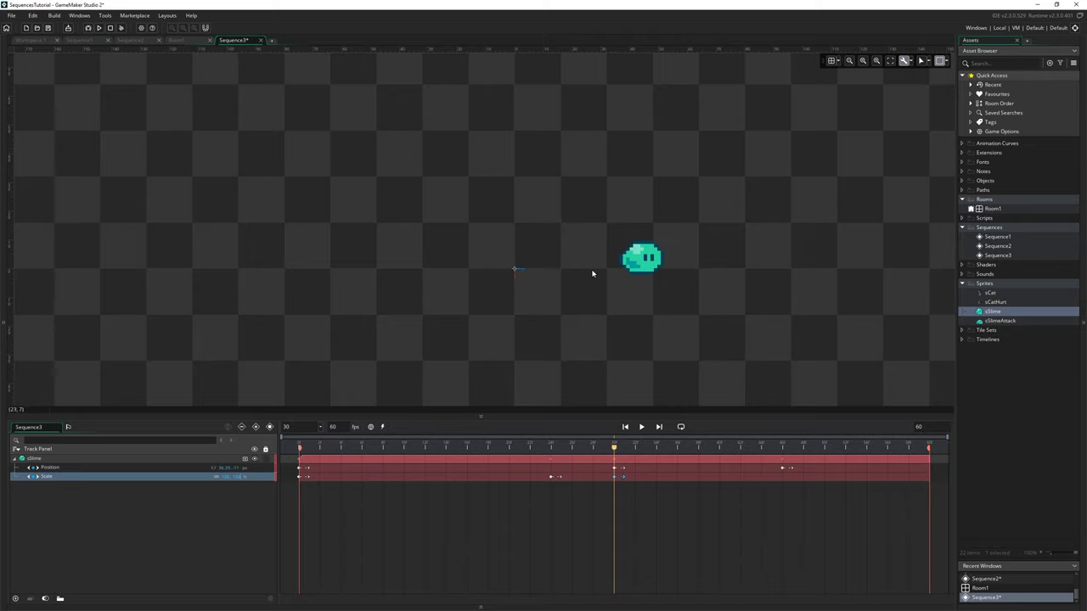
click(646, 257)
Play back the slime animation and restore the sSlime clip to full length.
key(Return)
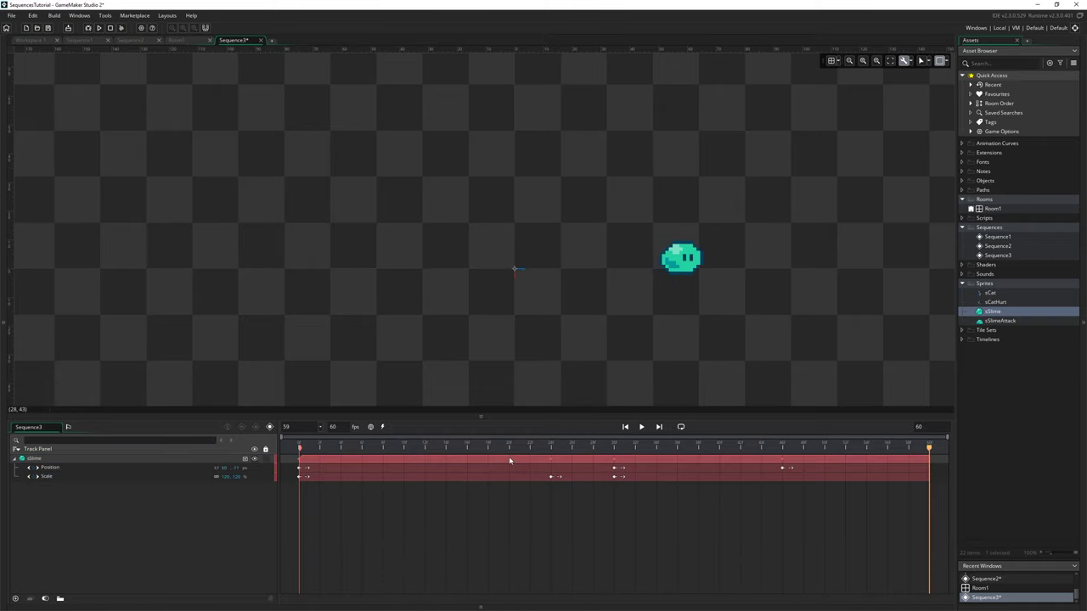
drag(548, 447, 350, 447)
key(Return)
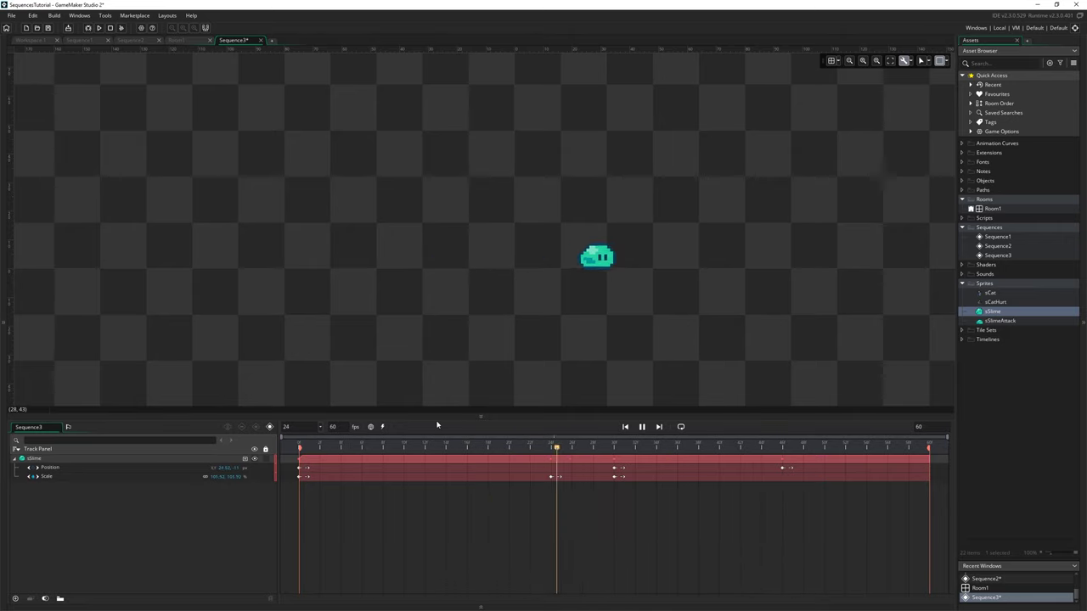
drag(473, 446, 929, 448)
click(506, 460)
click(492, 459)
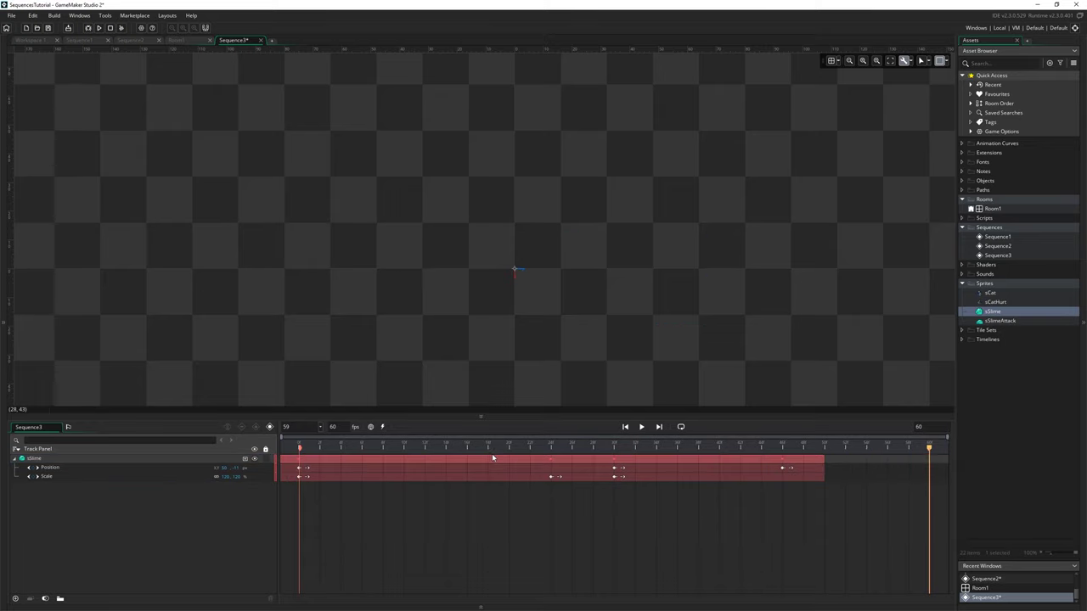
click(507, 462)
click(285, 278)
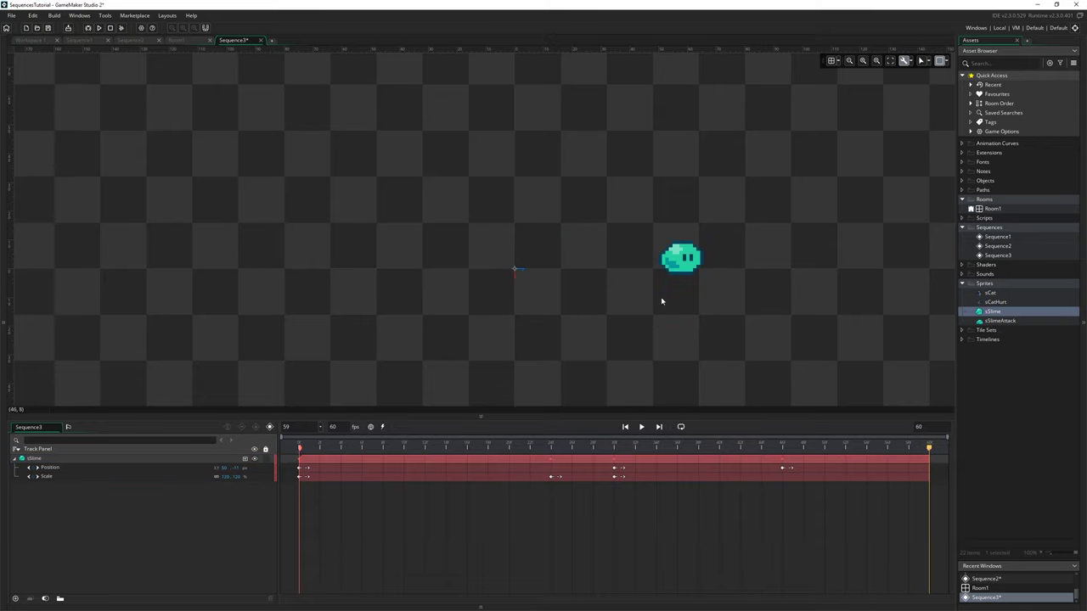
middle_drag(662, 300, 597, 304)
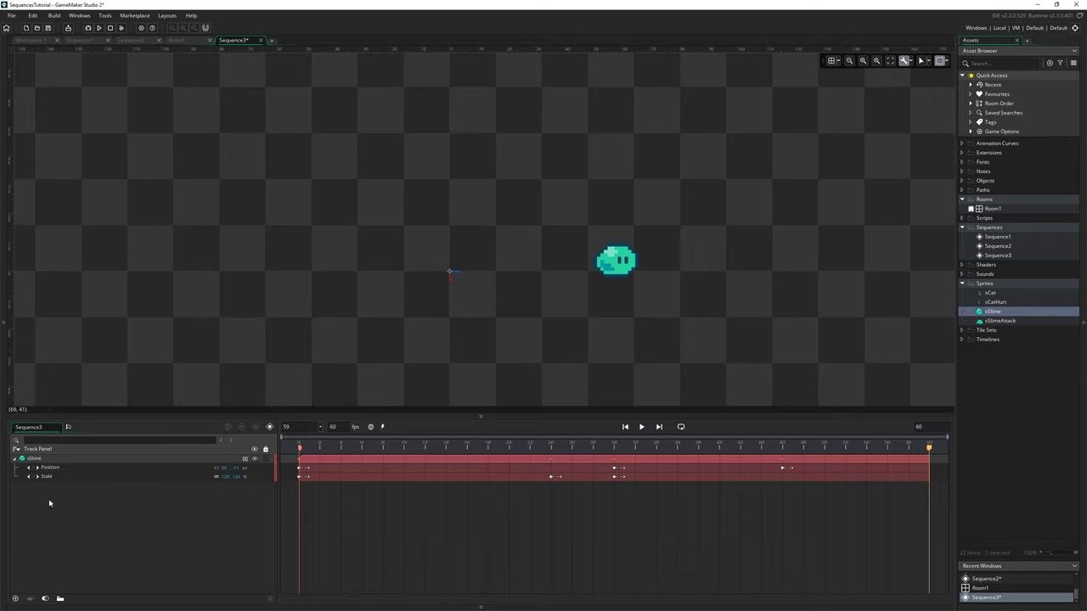
Add the sCat sprite to the sequence and place its clip around frames 27–35.
drag(1002, 293, 722, 145)
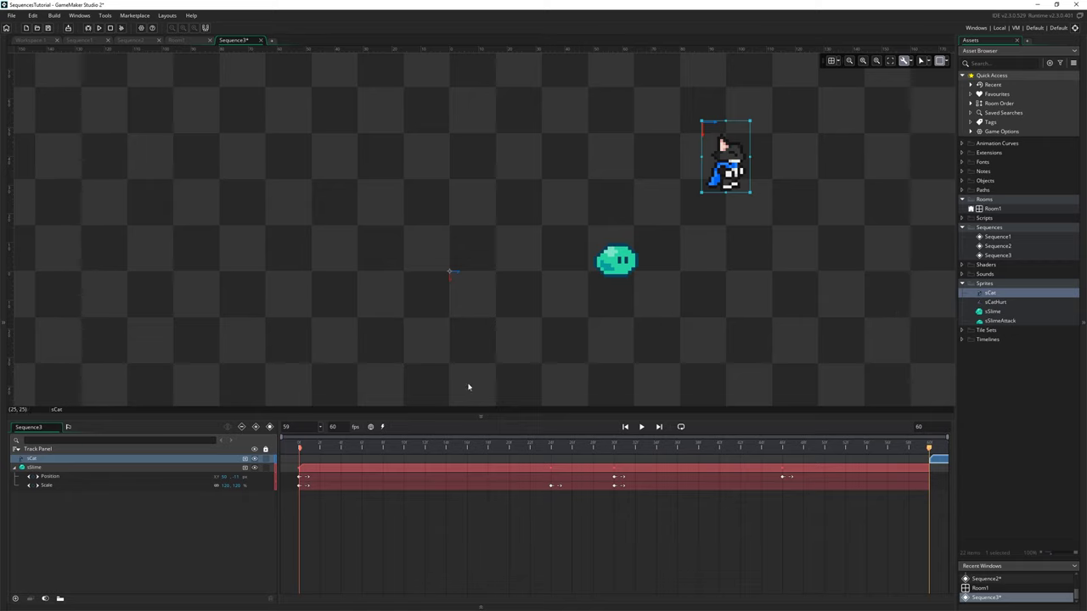
drag(946, 463, 624, 442)
click(634, 461)
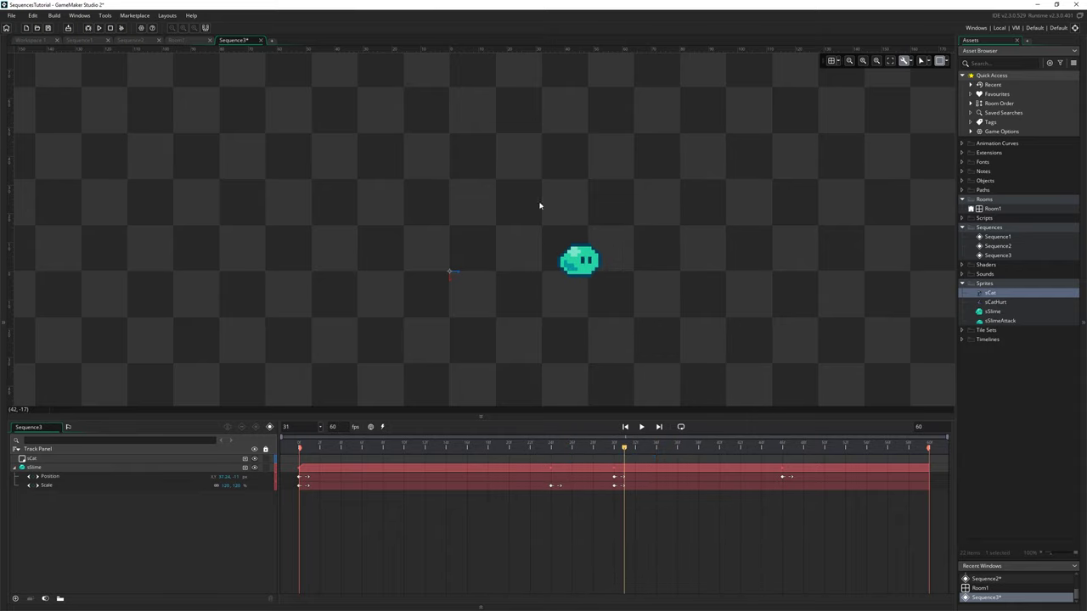
drag(372, 456, 226, 453)
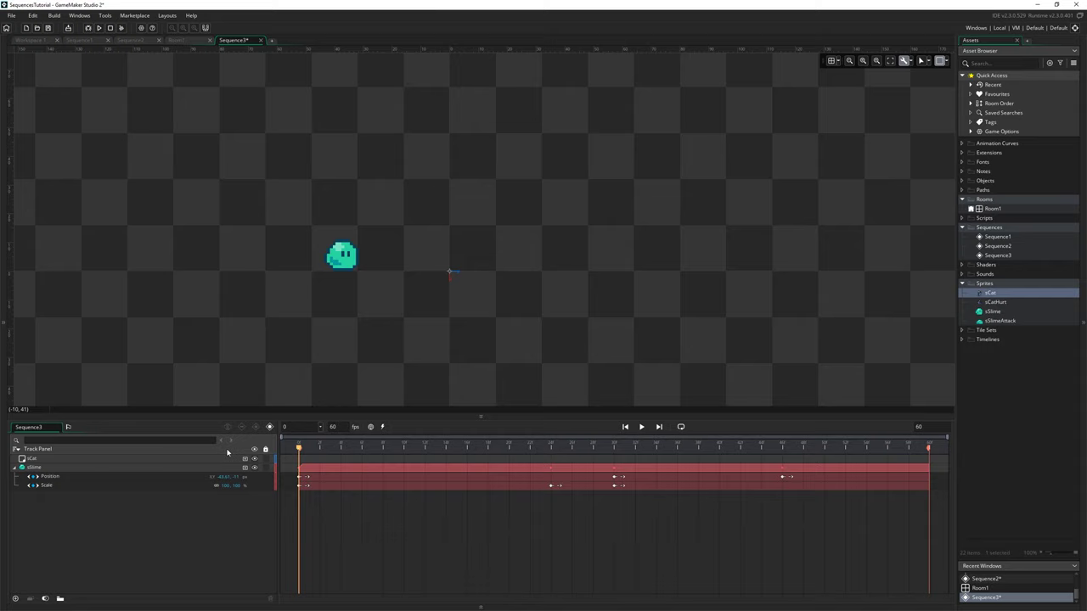
Change Sequence3's playback mode and preview its slime animation up to frame 59.
click(681, 427)
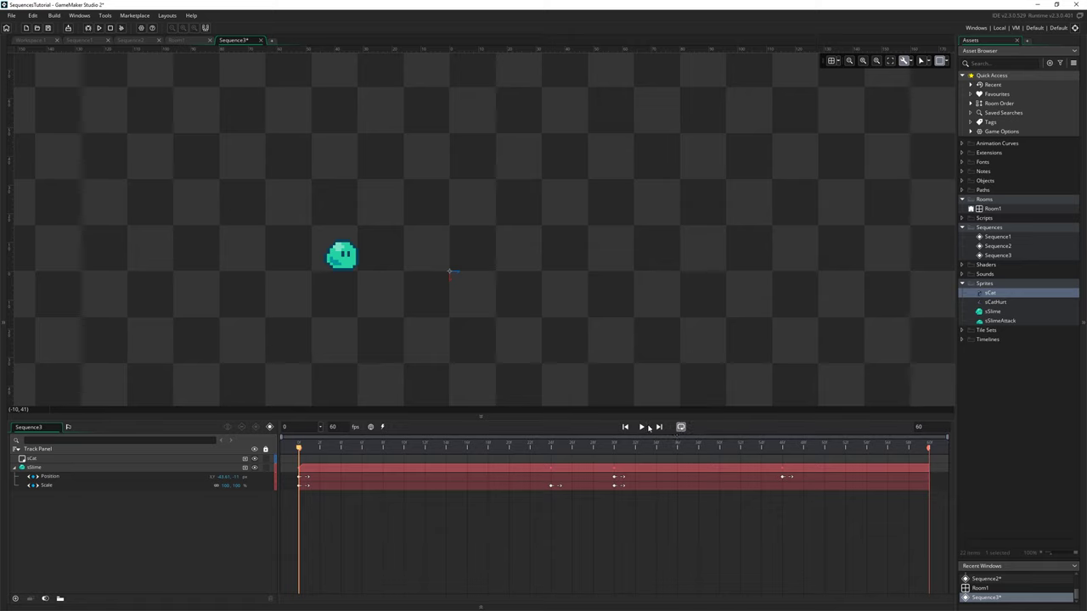
click(643, 427)
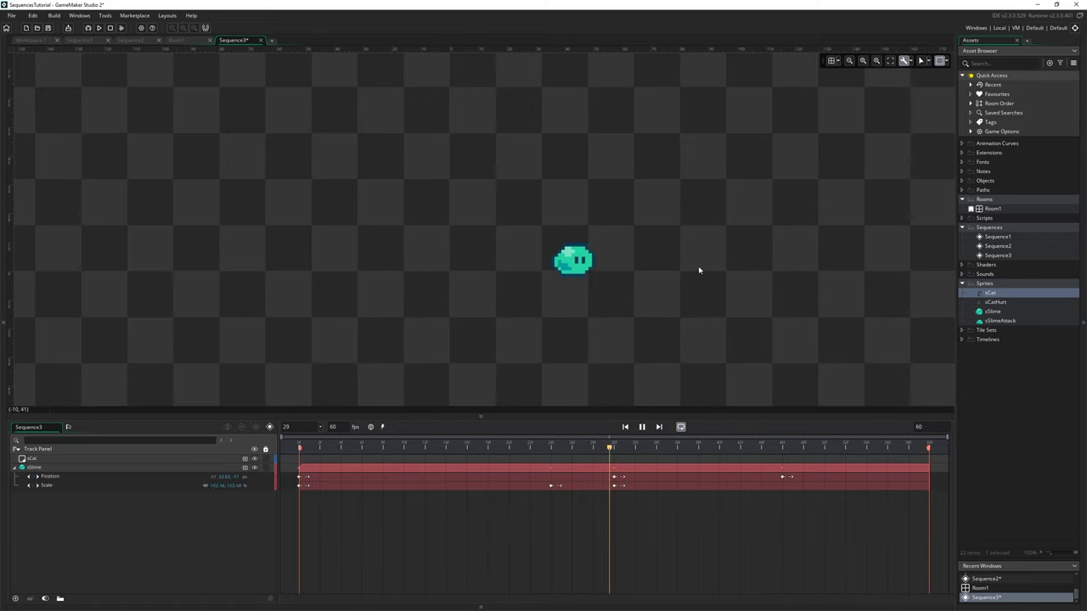
key(space)
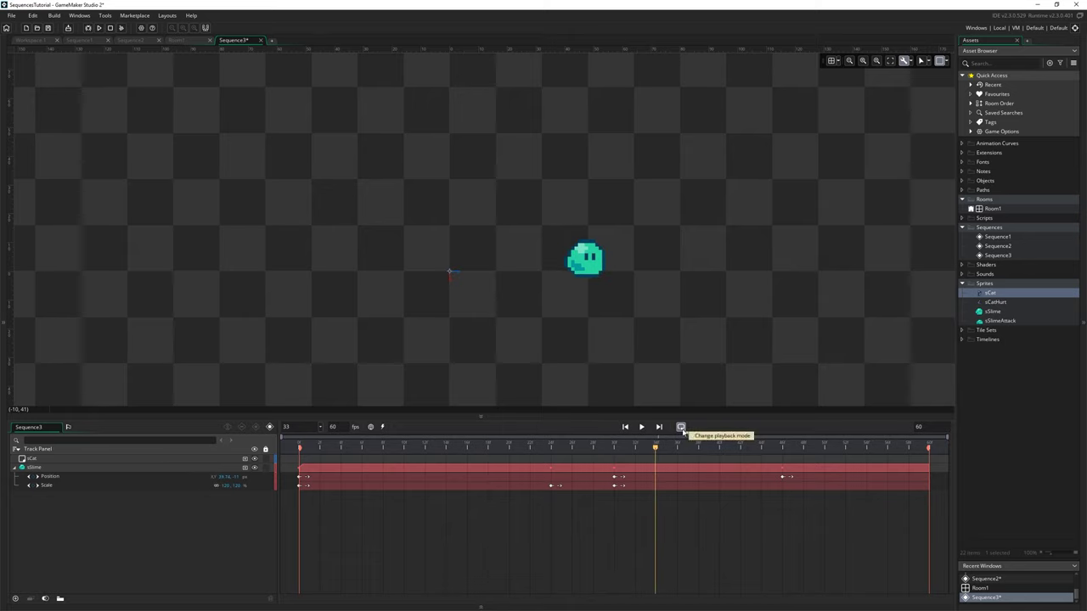
click(642, 427)
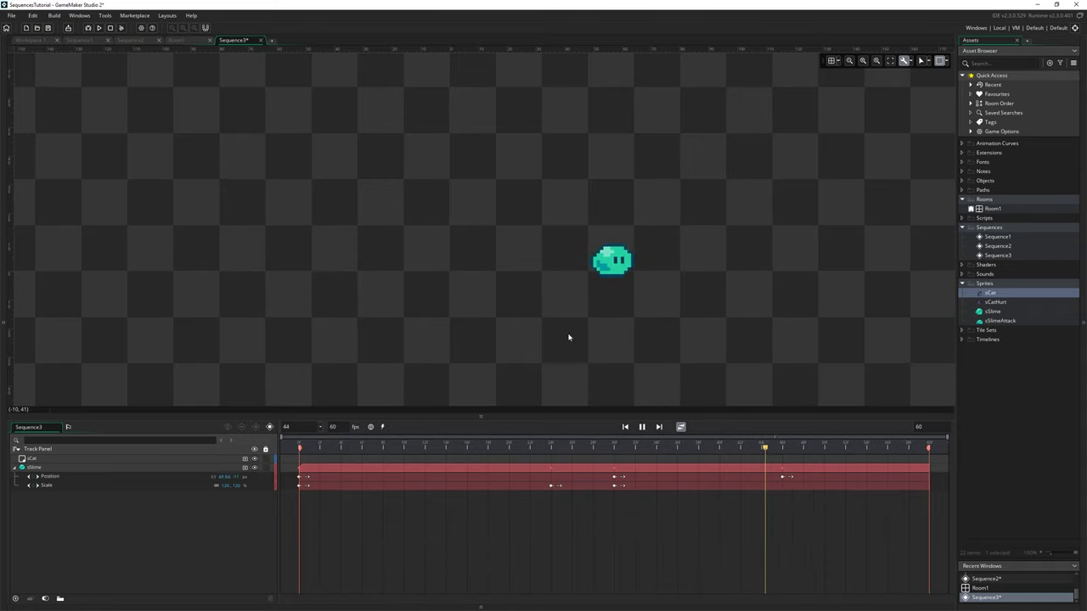
click(641, 427)
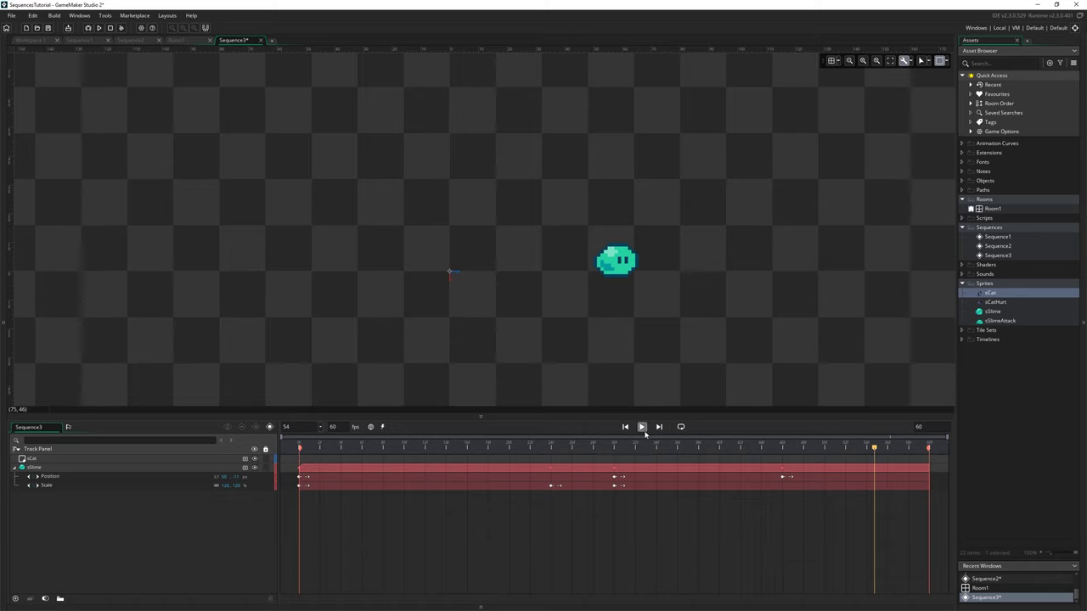
click(641, 427)
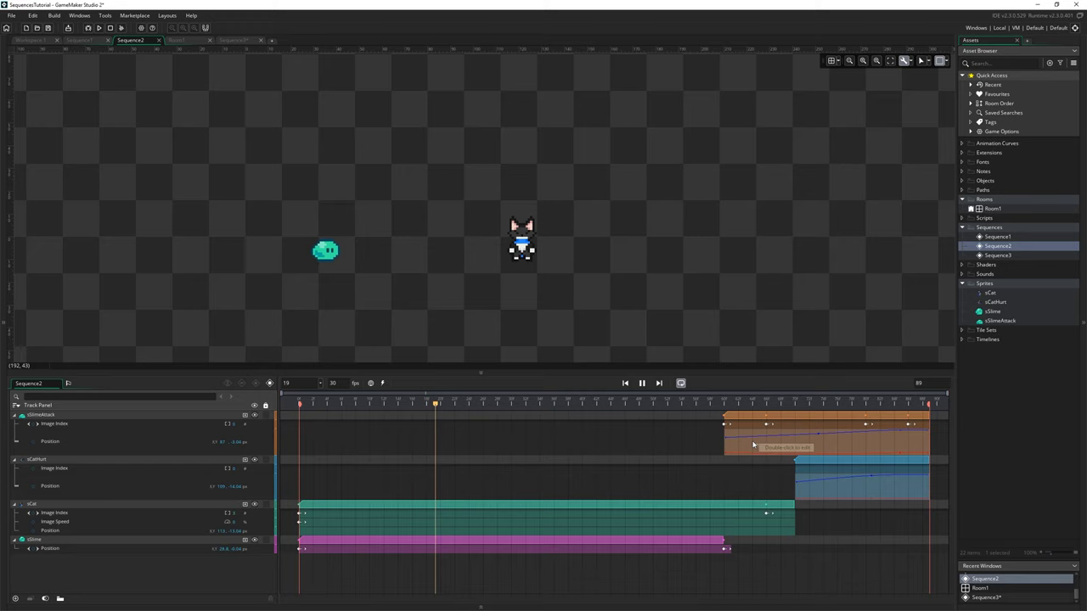
Pan the Sequence2 canvas slightly left while its preview plays.
middle_drag(740, 260, 719, 262)
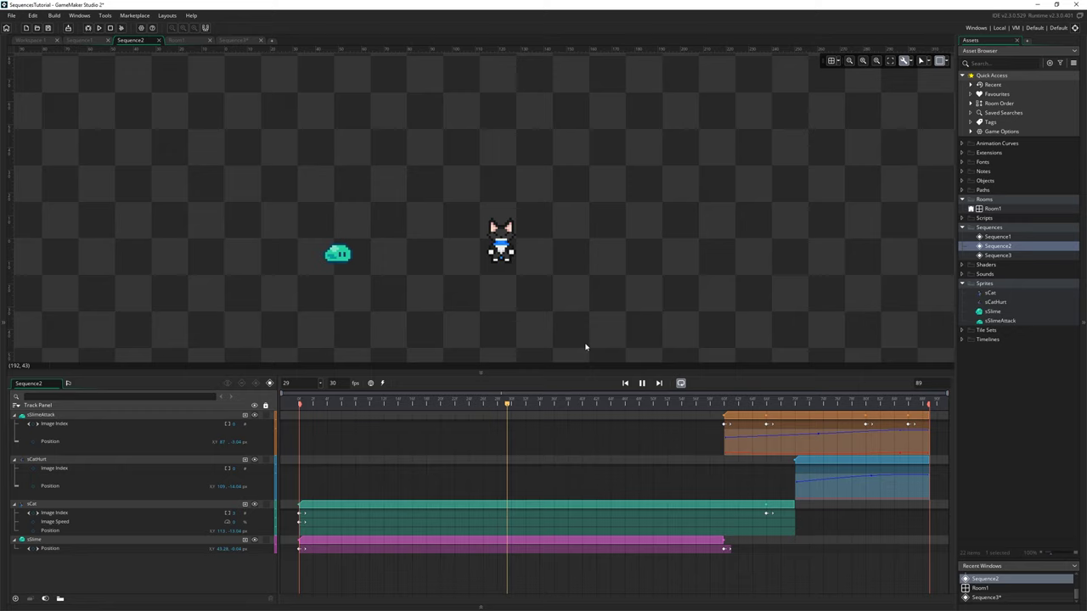
Convert the sSlime Position track to an embedded animation curve.
right_click(753, 451)
right_click(531, 523)
click(349, 523)
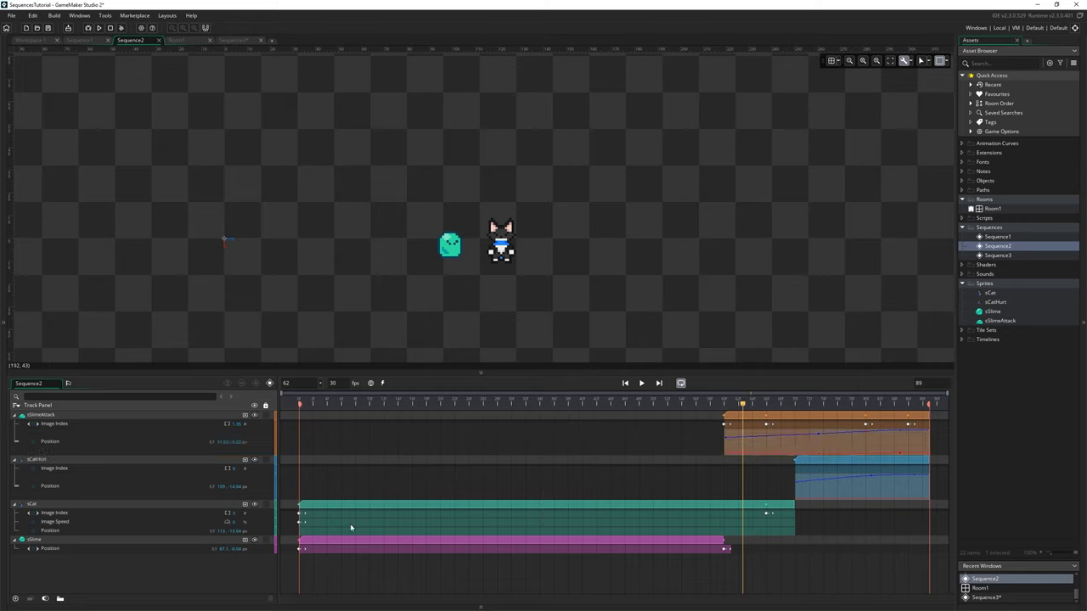
right_click(430, 529)
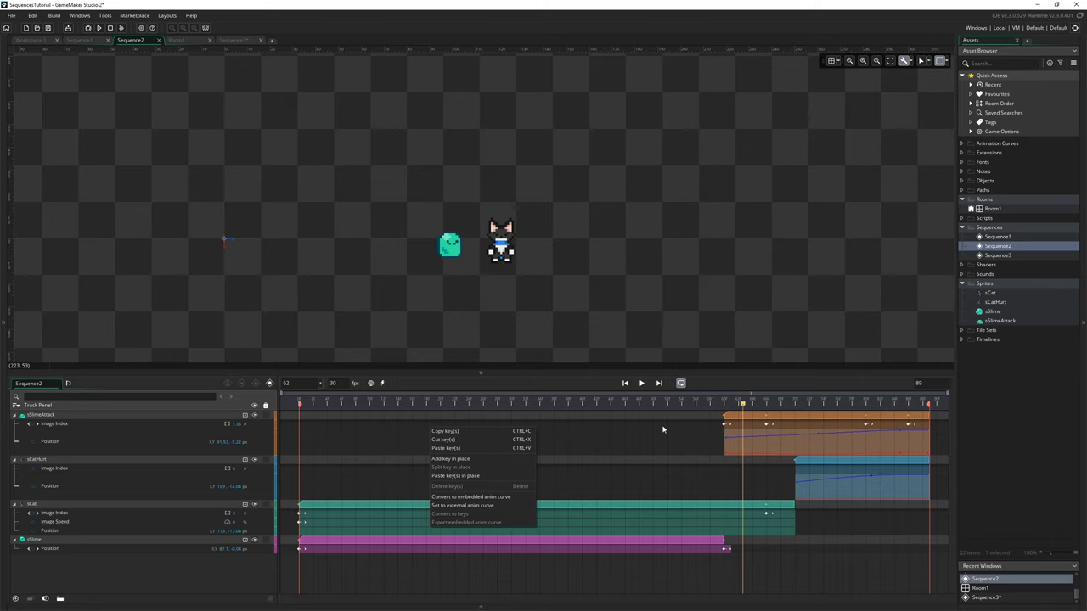
click(786, 453)
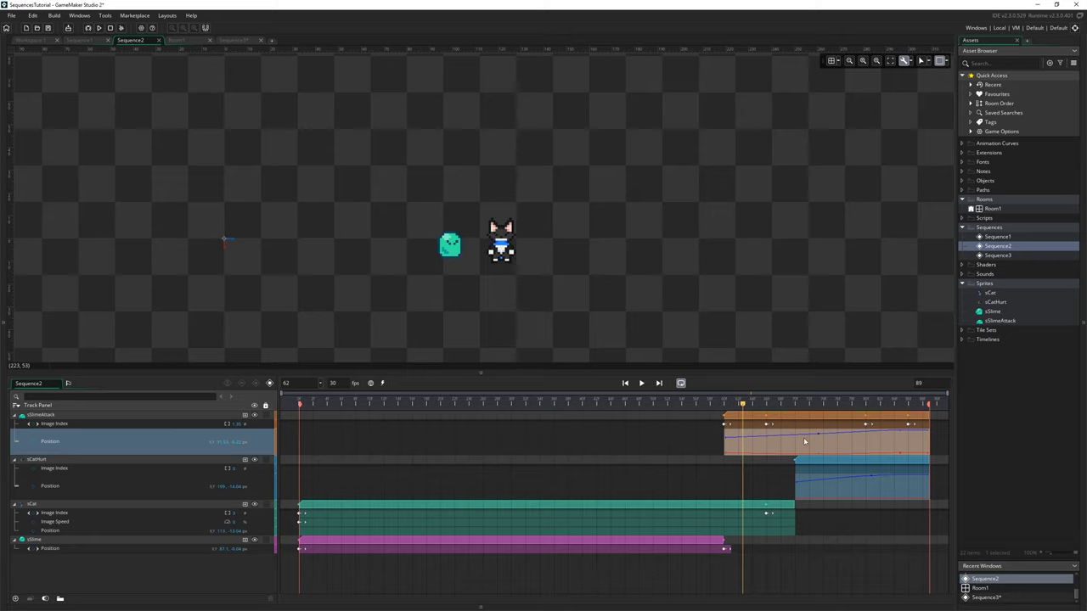
right_click(805, 442)
click(593, 529)
click(594, 529)
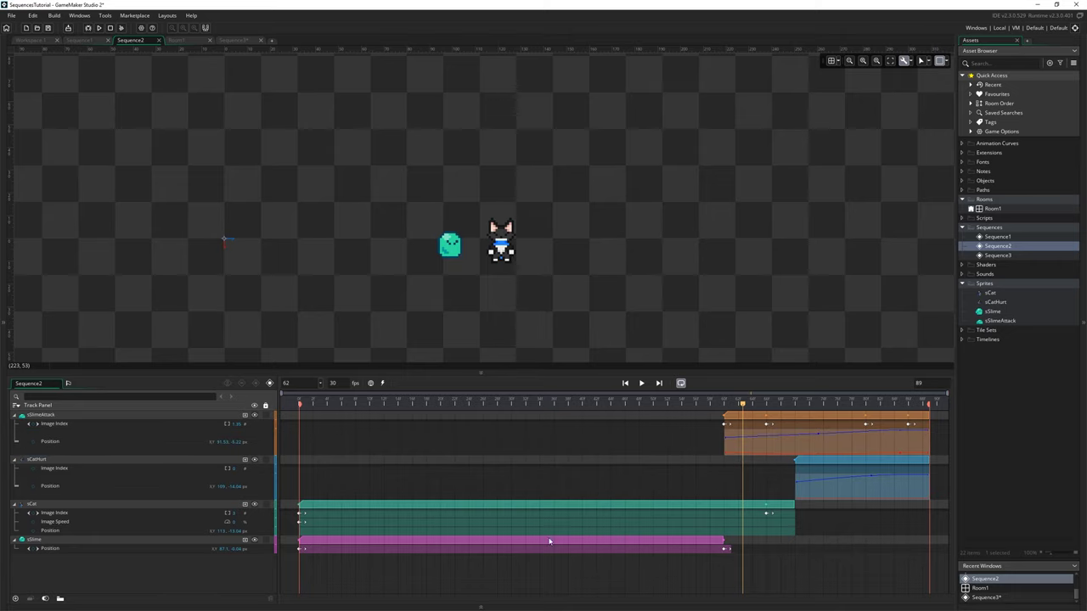
right_click(406, 550)
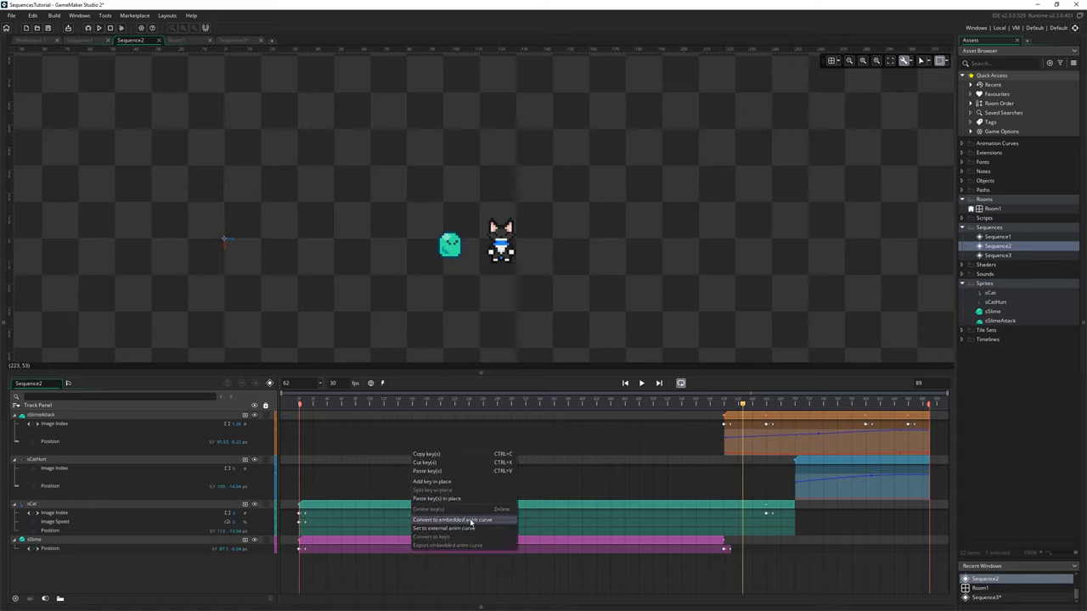
click(472, 521)
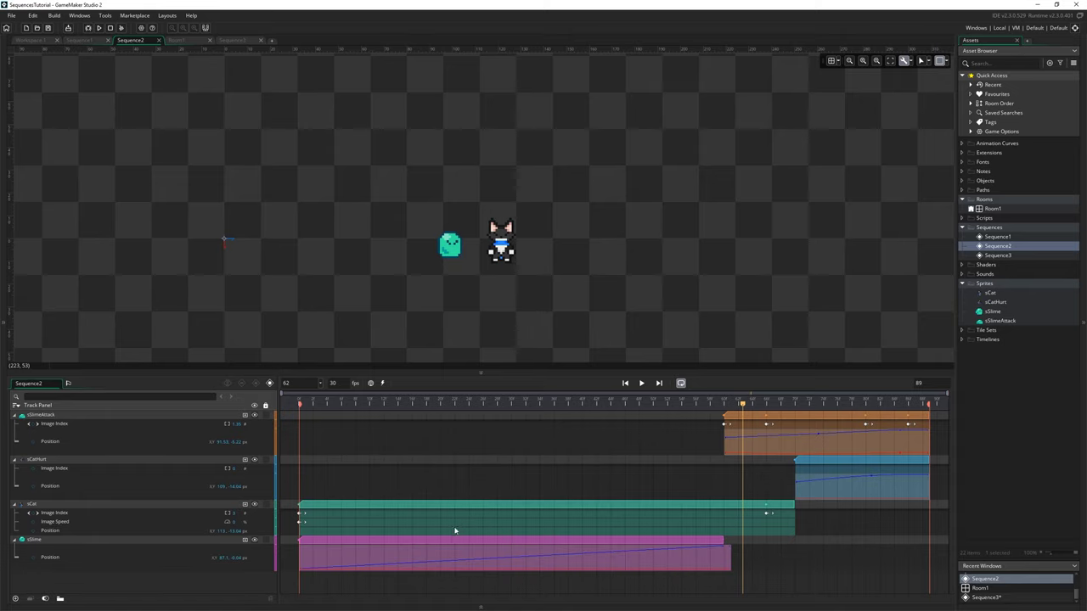
Scrub and play Sequence2 to check the slime's curve-driven path.
drag(301, 404, 687, 417)
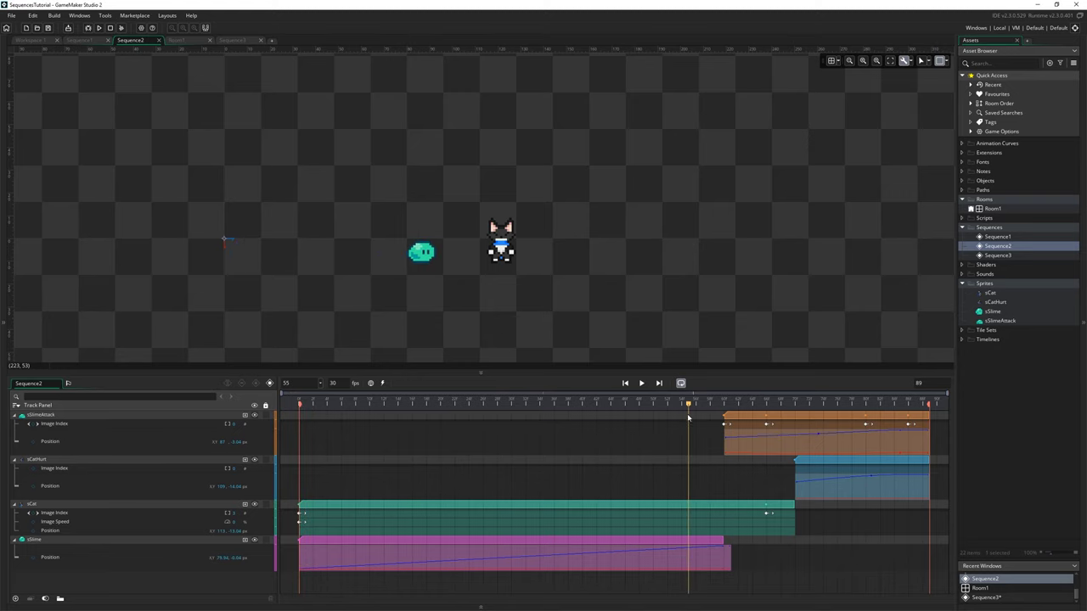
drag(394, 408, 299, 405)
key(space)
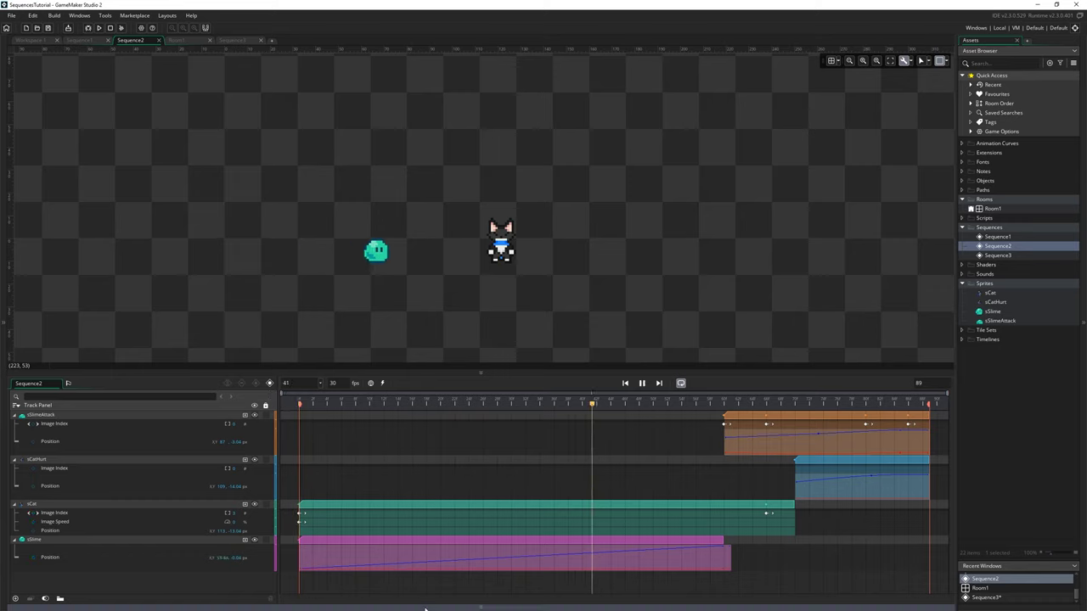
key(space)
Open the curve editor for the slime's Position and add a point on the x curve.
right_click(600, 558)
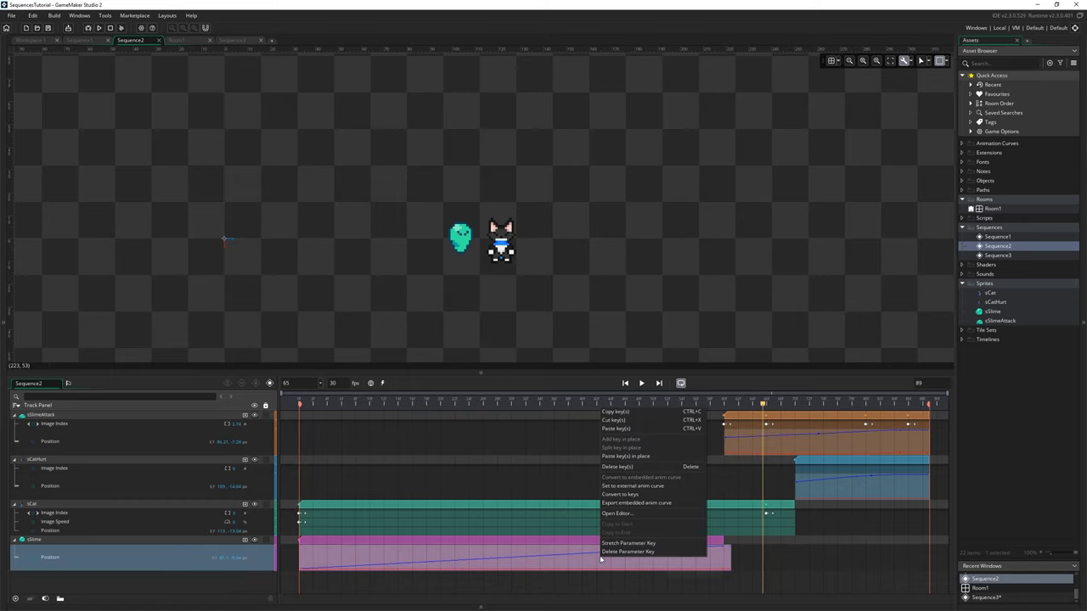
click(632, 514)
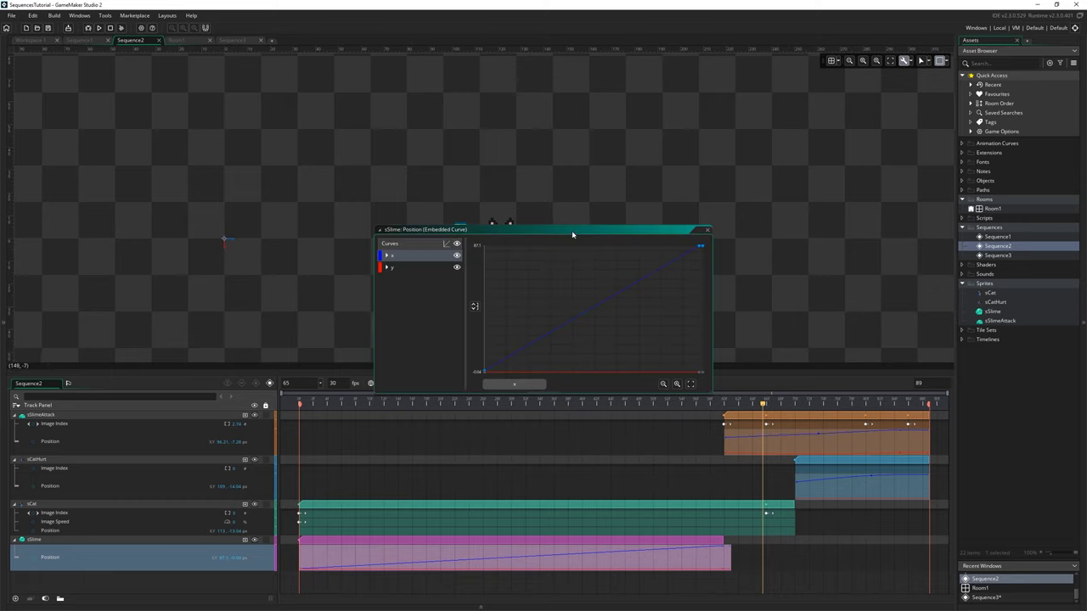
drag(572, 234, 773, 164)
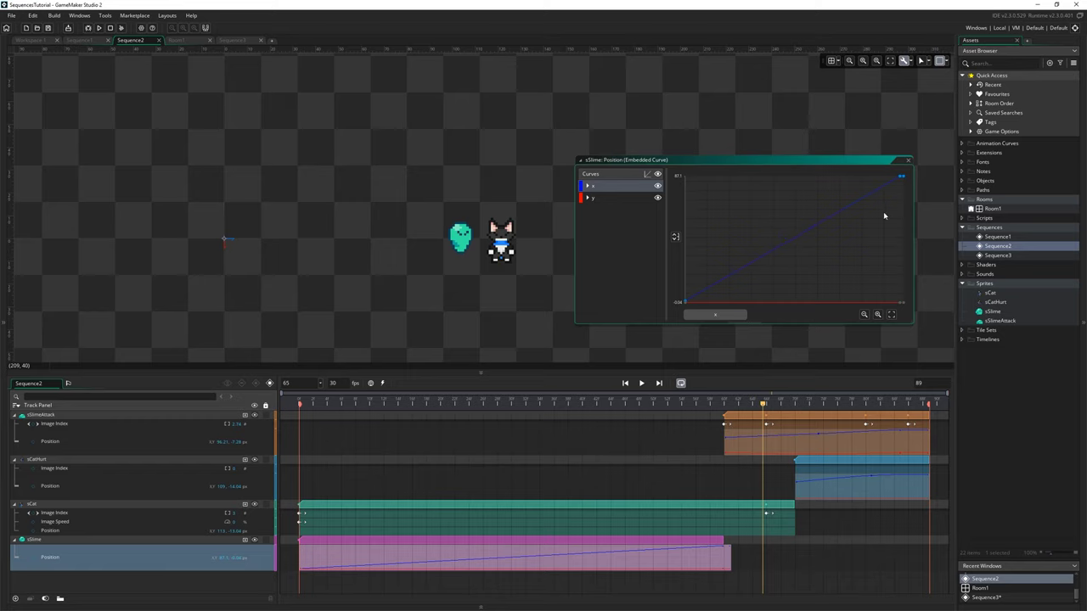
click(760, 260)
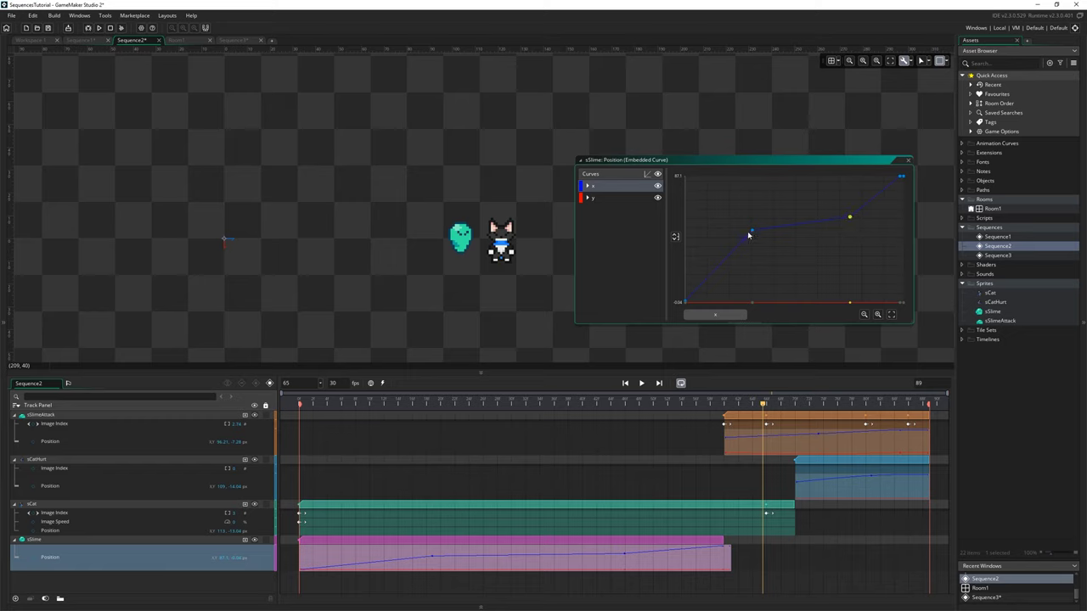
Set the x curve type to Smooth and replay the sequence from frame 1.
click(647, 176)
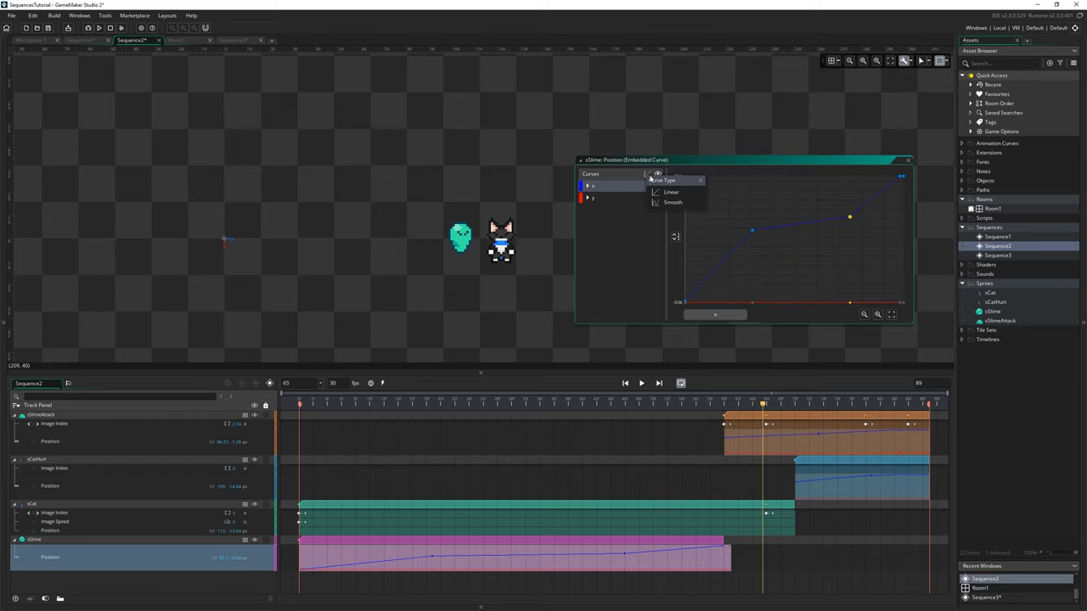
click(645, 176)
click(647, 175)
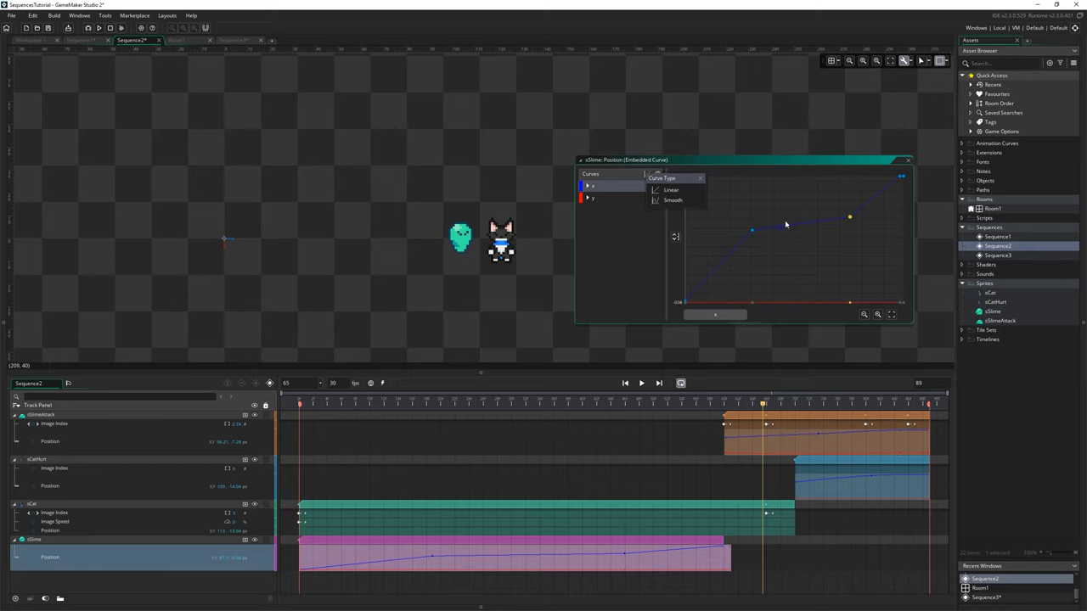
click(672, 202)
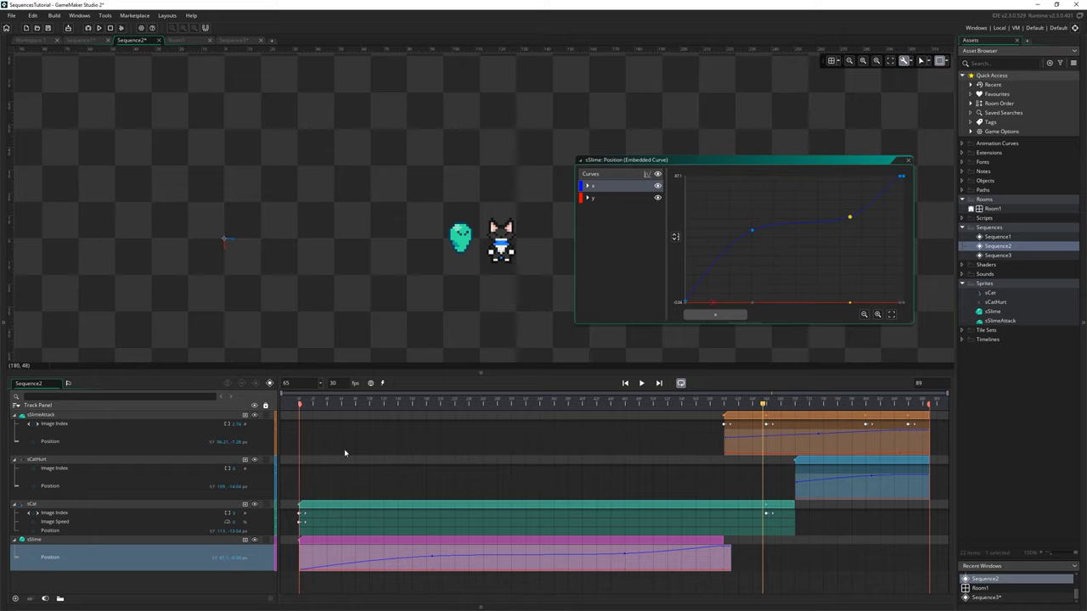
drag(299, 403, 291, 365)
key(space)
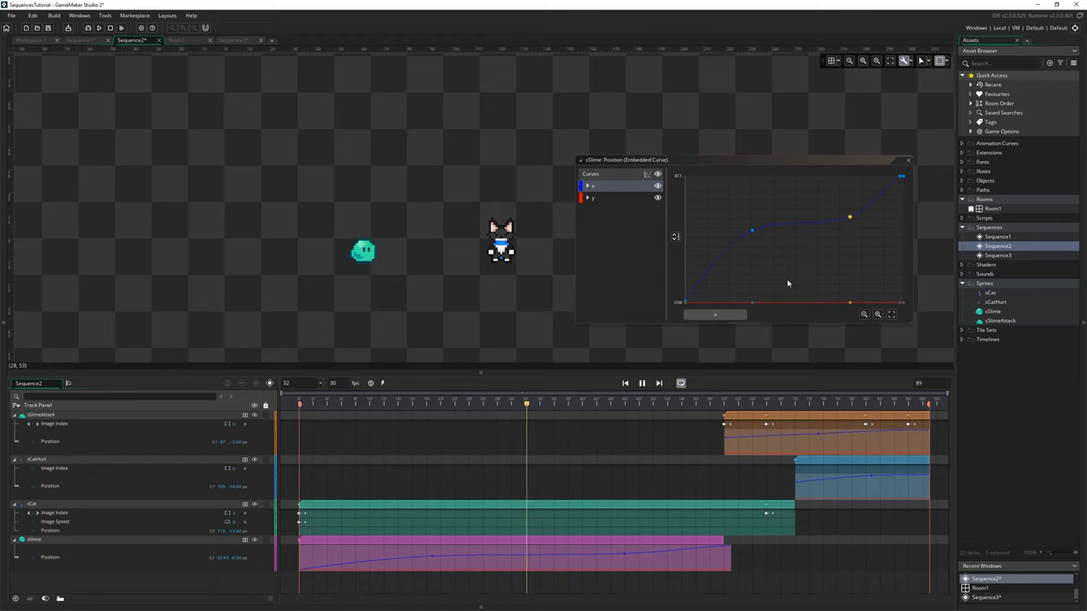
click(704, 280)
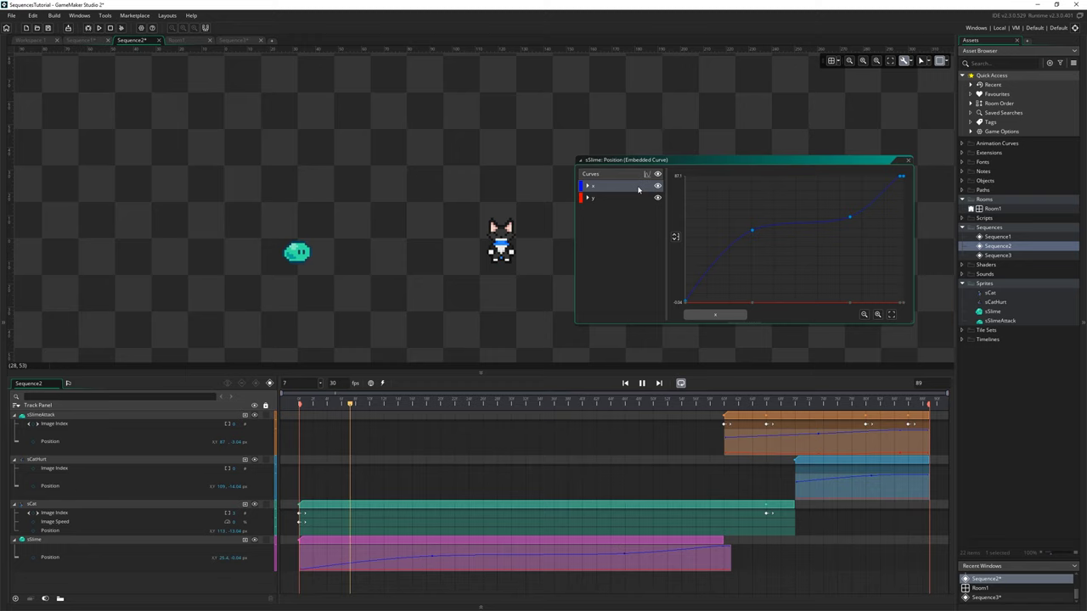
Set the y curve to Smooth as well, then close the Position curve window.
click(599, 197)
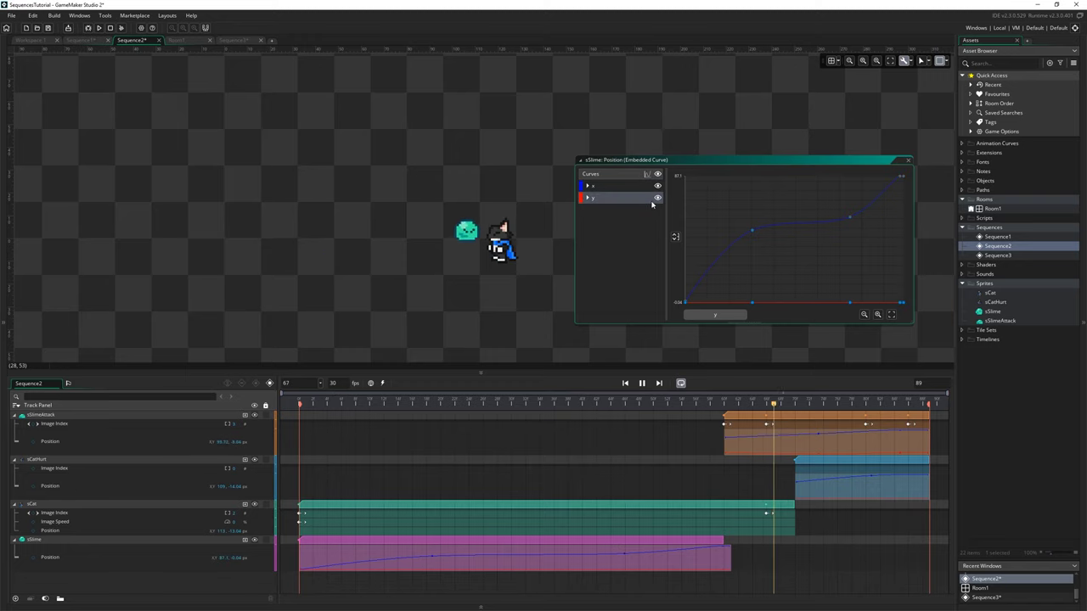
click(629, 185)
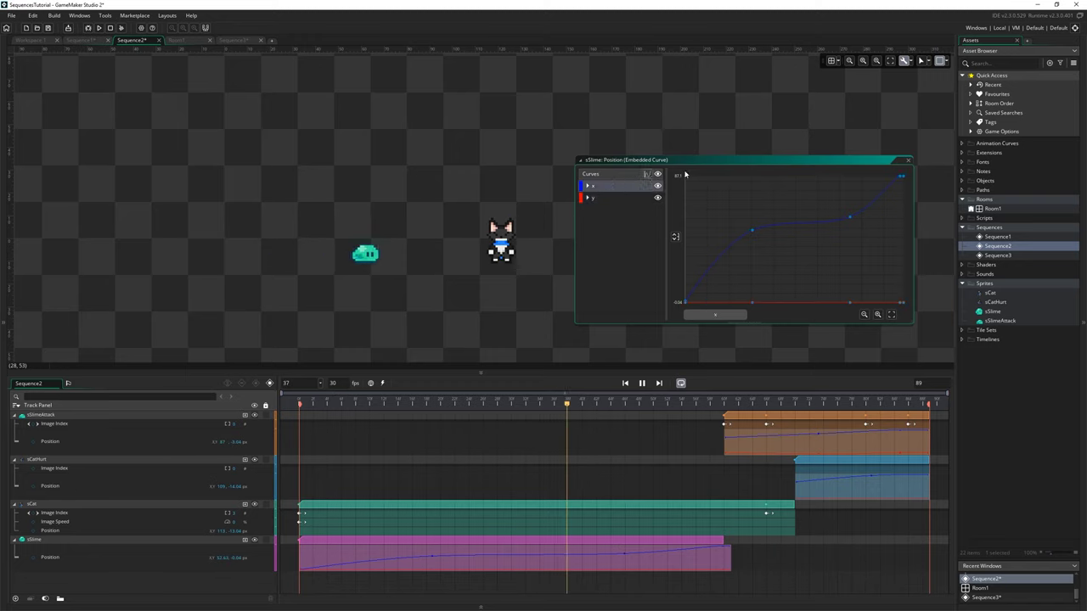
click(638, 197)
click(647, 174)
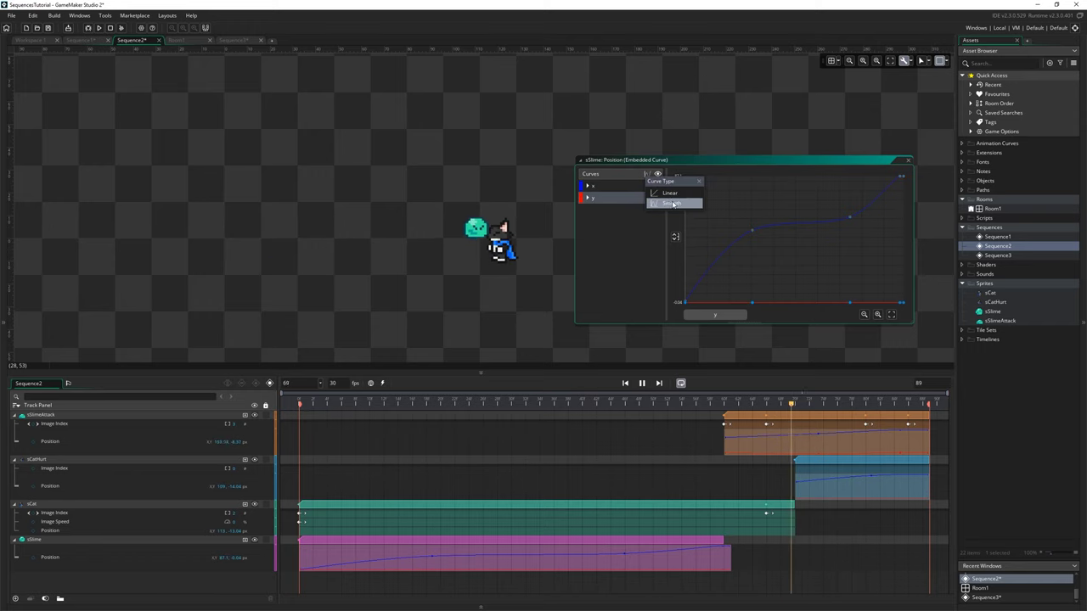
click(698, 204)
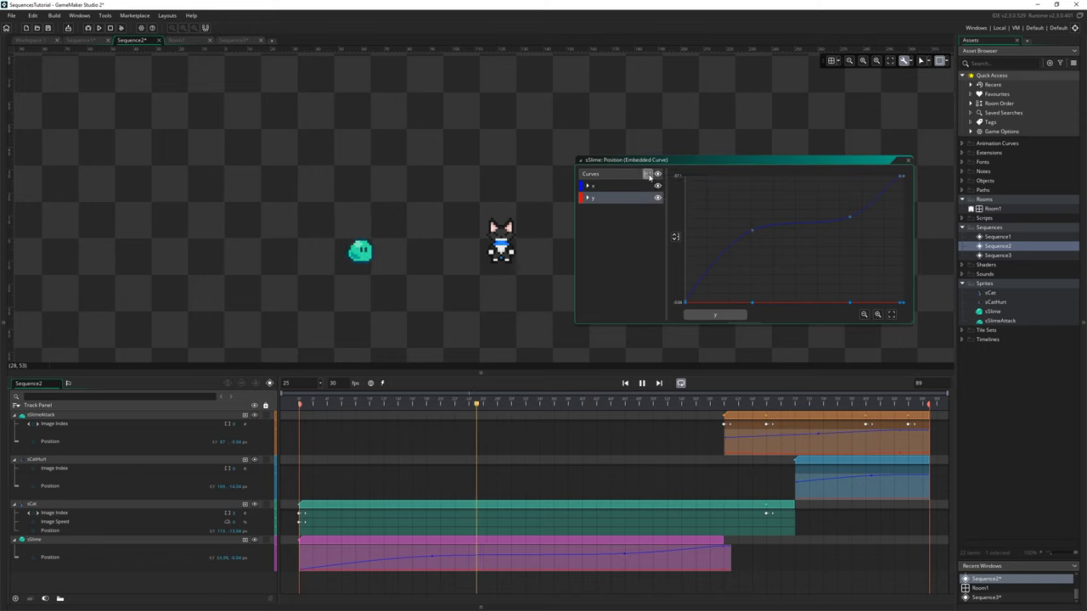
click(641, 270)
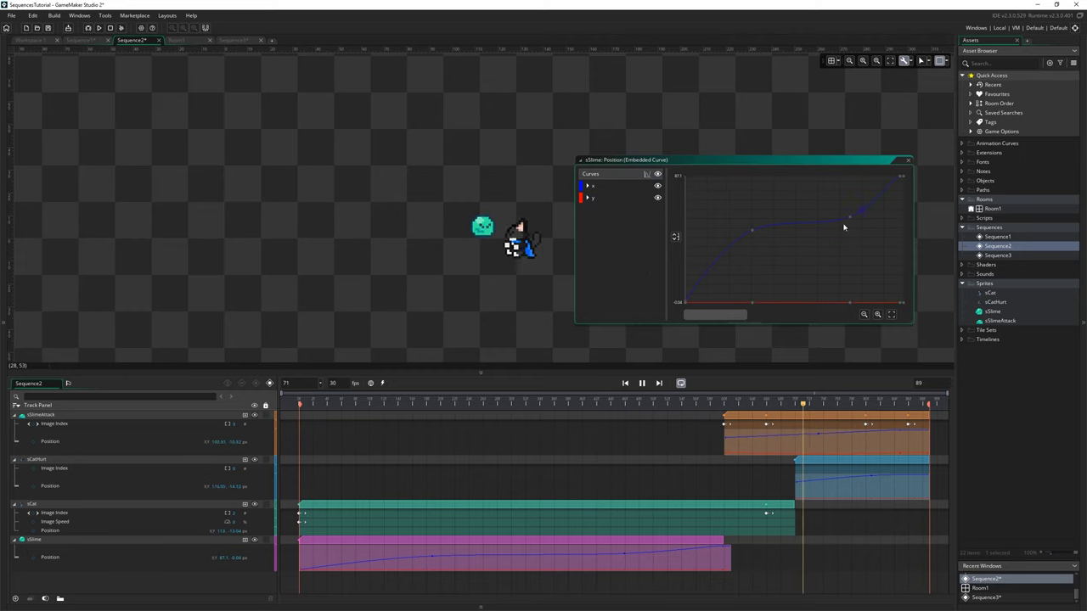
mouse_move(778, 161)
mouse_down()
mouse_move(439, 133)
mouse_move(792, 162)
mouse_up()
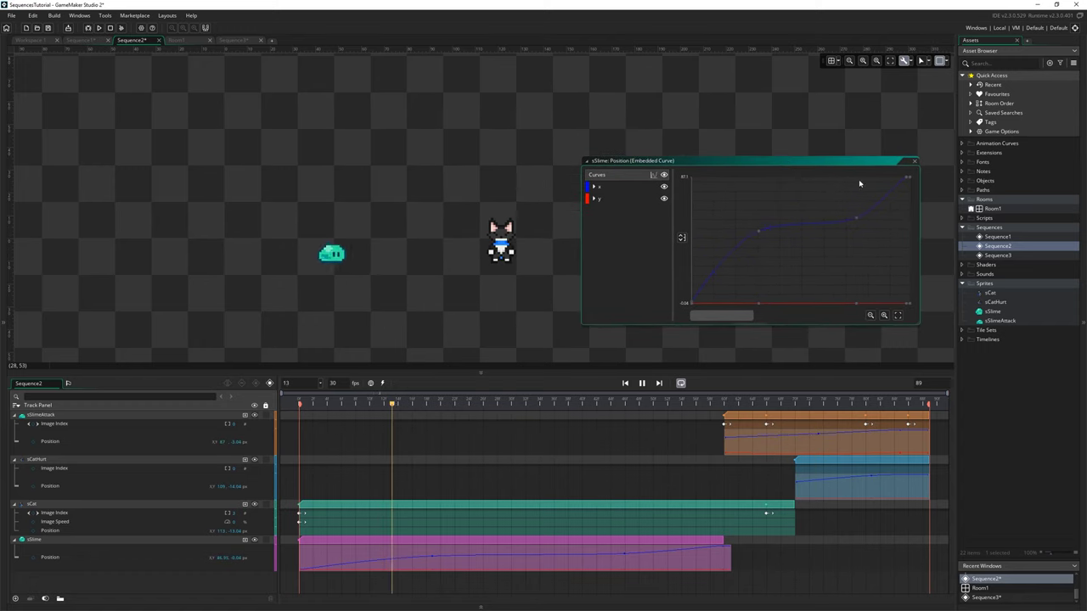
click(913, 162)
key(space)
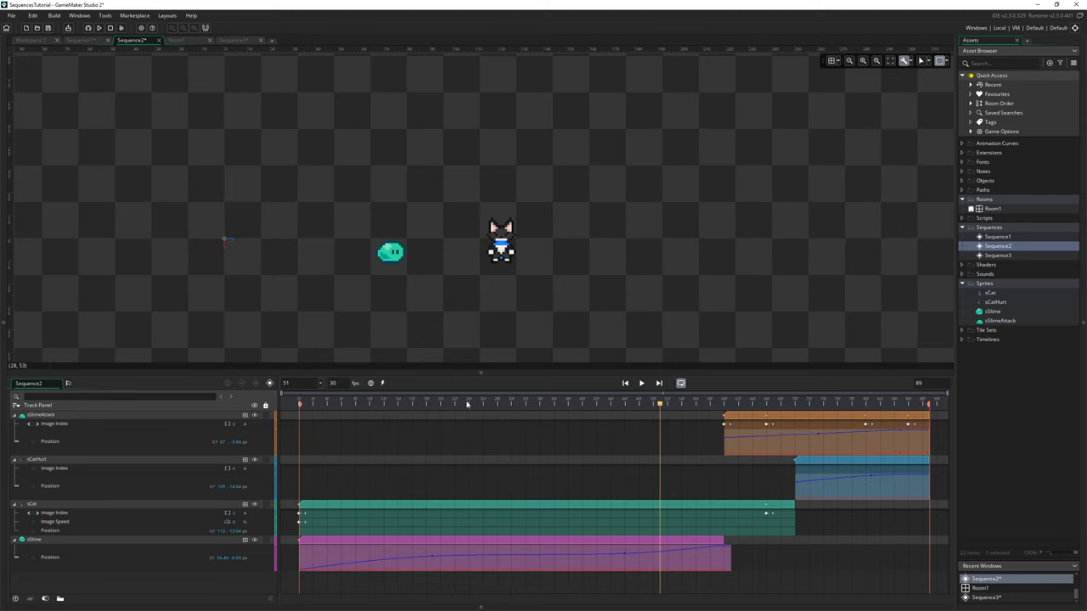
drag(594, 404, 791, 403)
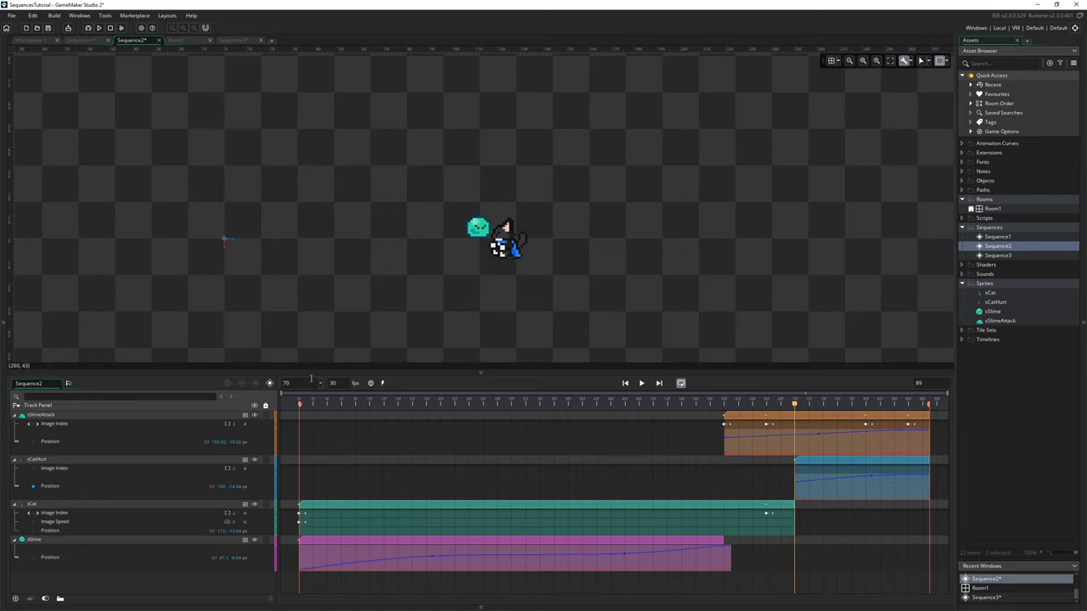
drag(778, 404, 390, 405)
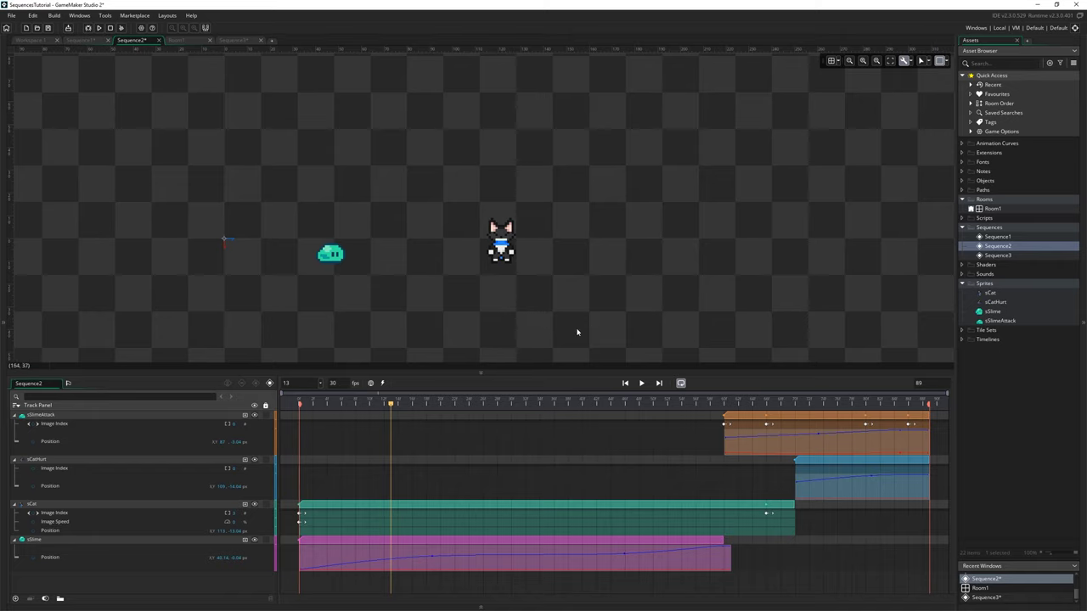
drag(346, 399, 575, 420)
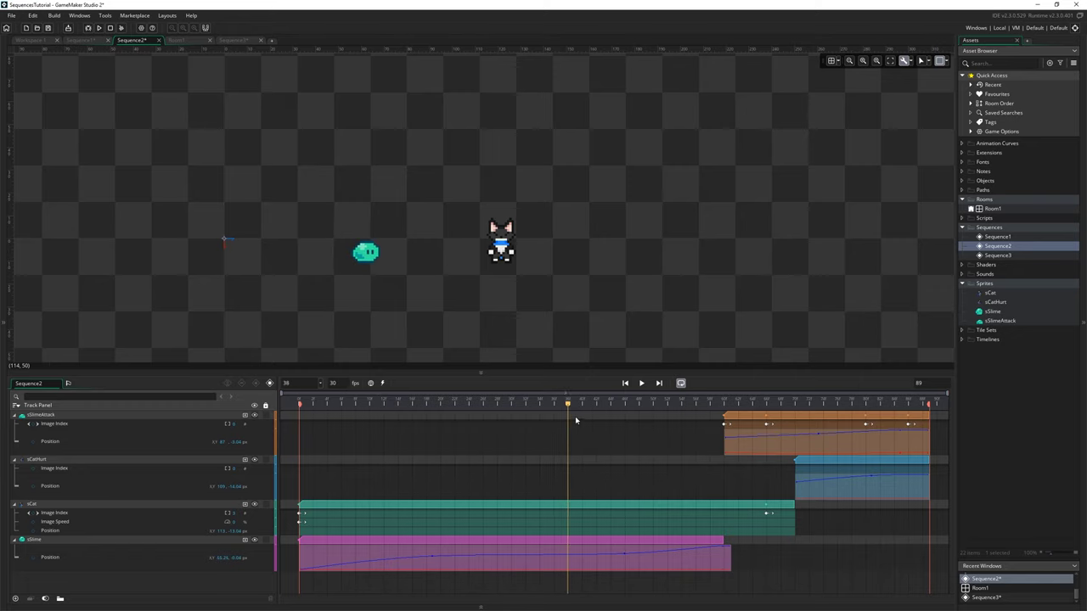
Open Room1 and delete the old Sequence2 instance.
double_click(999, 209)
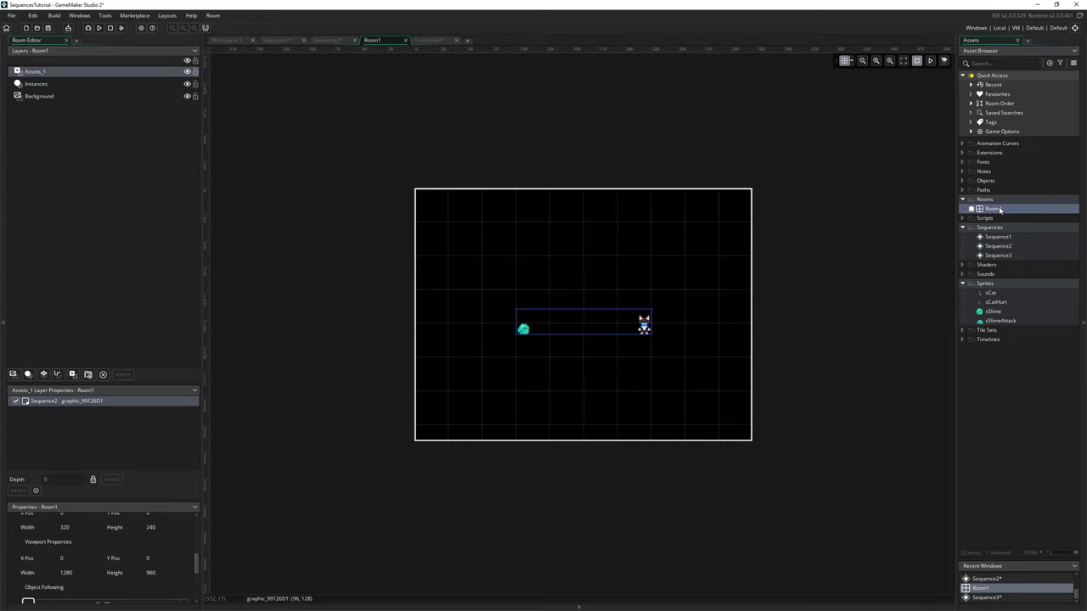
scroll(645, 326, up, 3)
scroll(645, 359, down, 2)
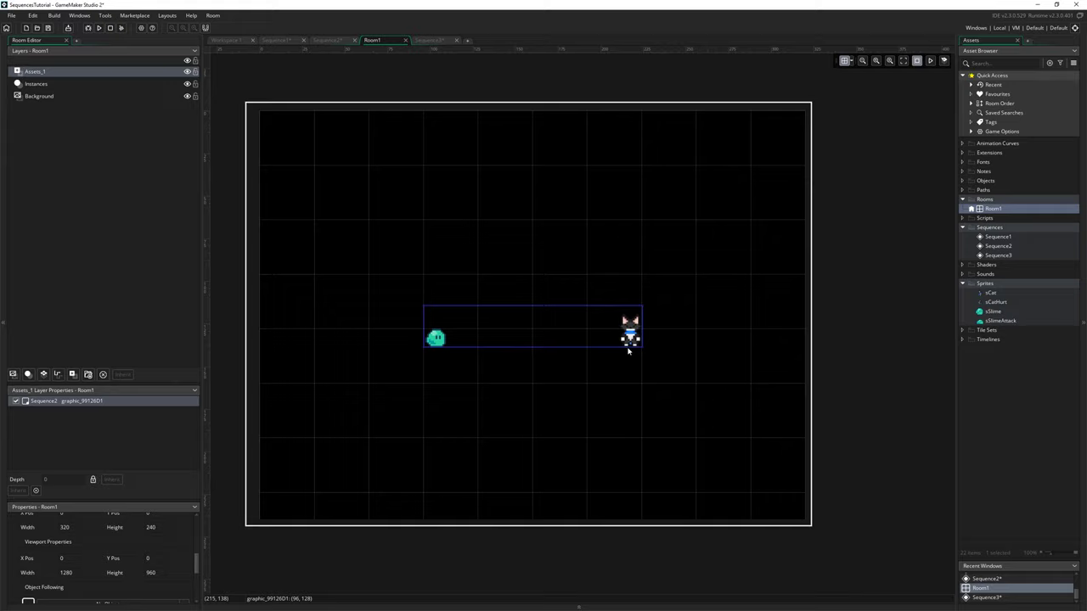
scroll(656, 332, up, 1)
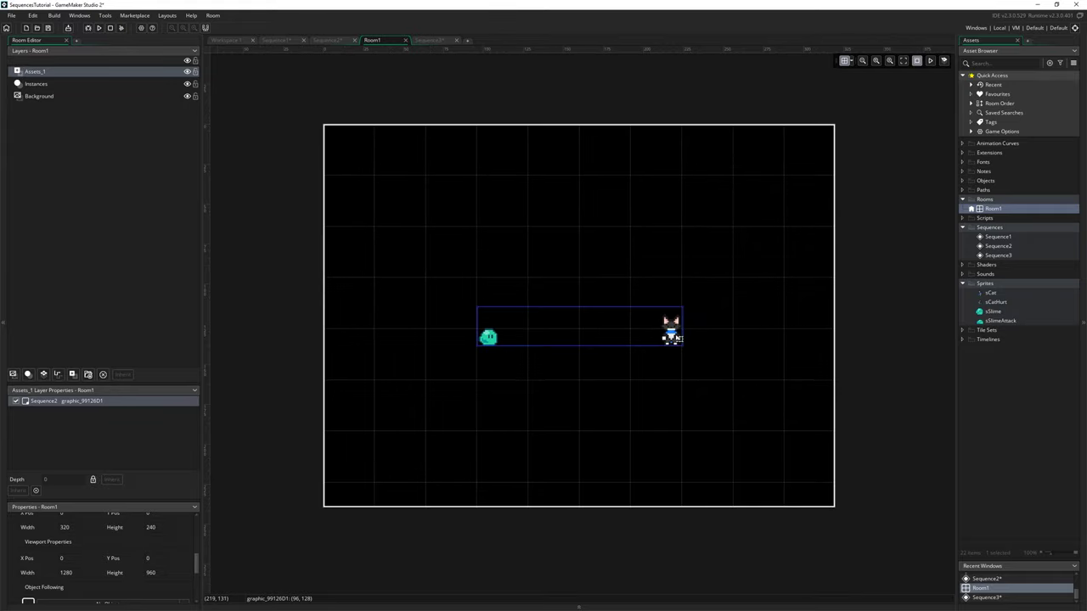
key(Delete)
Place a new Sequence2 instance on the Assets_1 layer and reopen Sequence2.
click(35, 73)
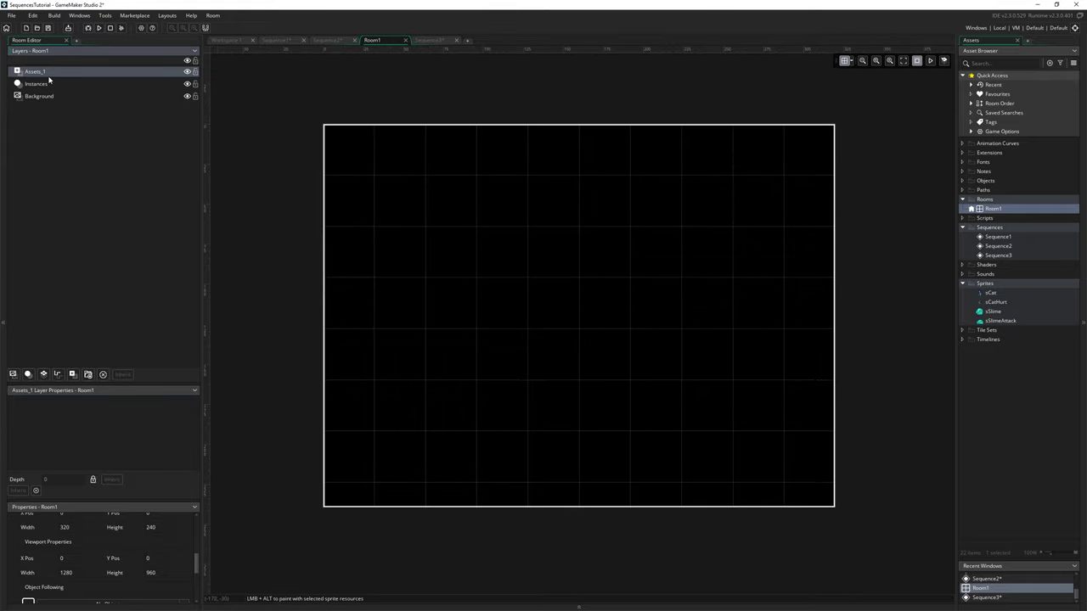
click(1025, 253)
click(1014, 246)
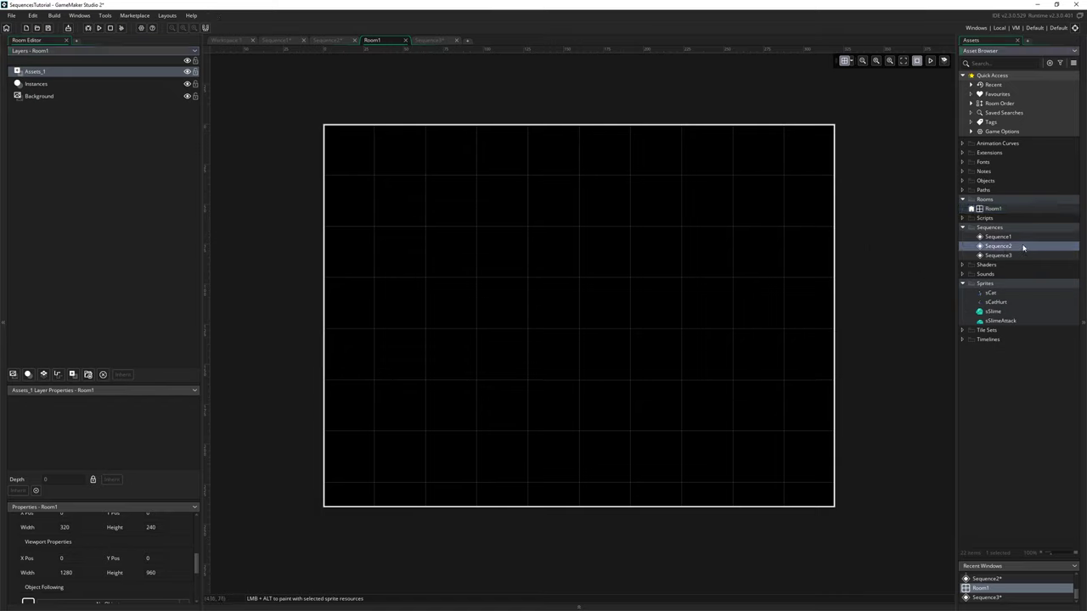
drag(1023, 247, 593, 369)
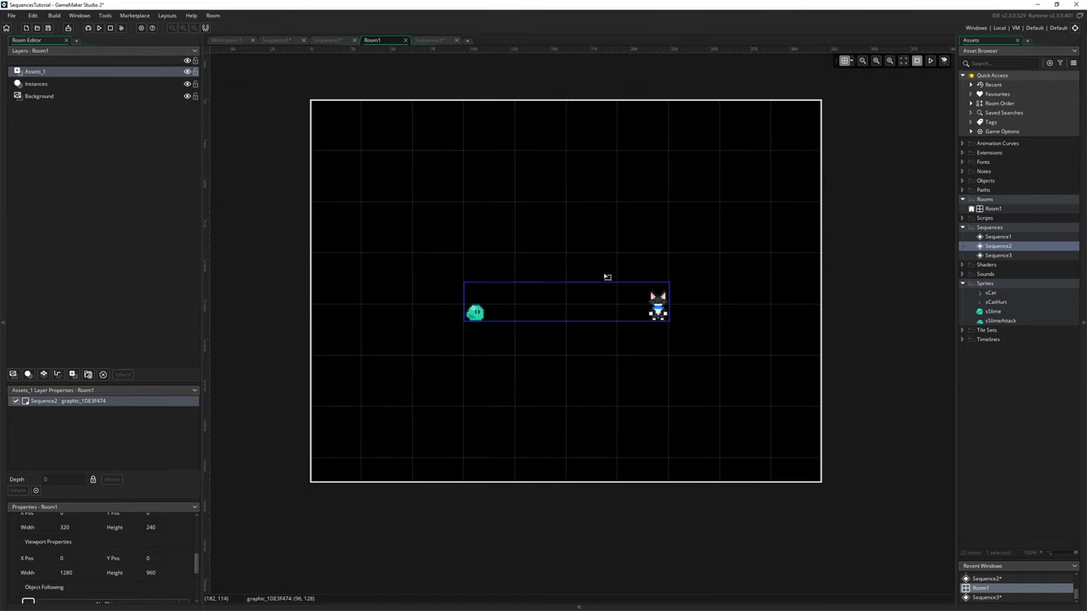
mouse_move(607, 277)
mouse_down()
mouse_move(611, 199)
mouse_move(592, 265)
mouse_up()
double_click(996, 246)
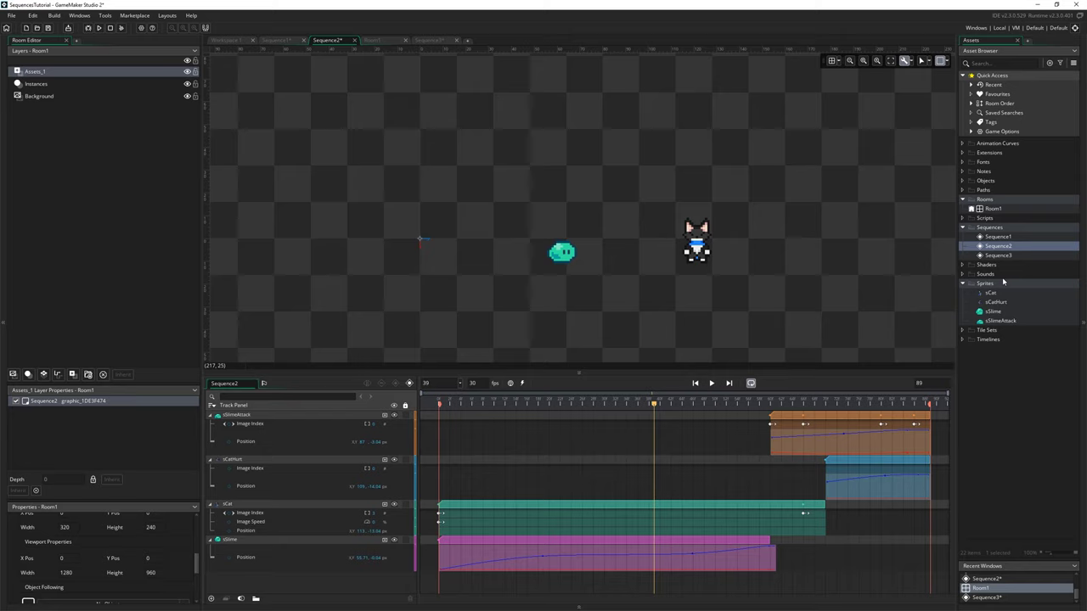
Rewind Sequence2 to frame 0, reposition its instance in Room1, and run the game.
click(439, 401)
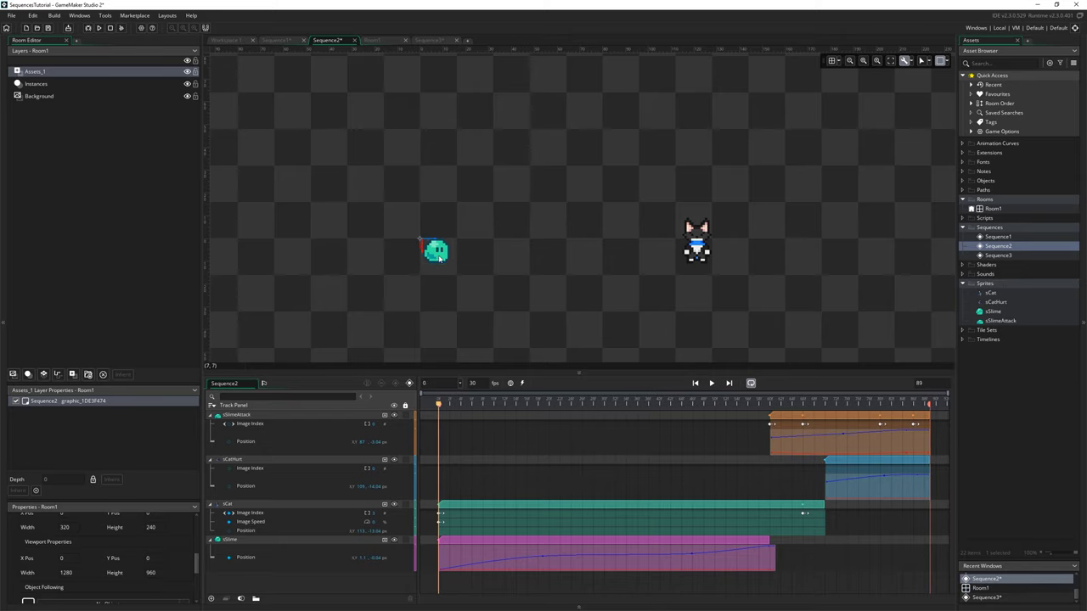
double_click(991, 208)
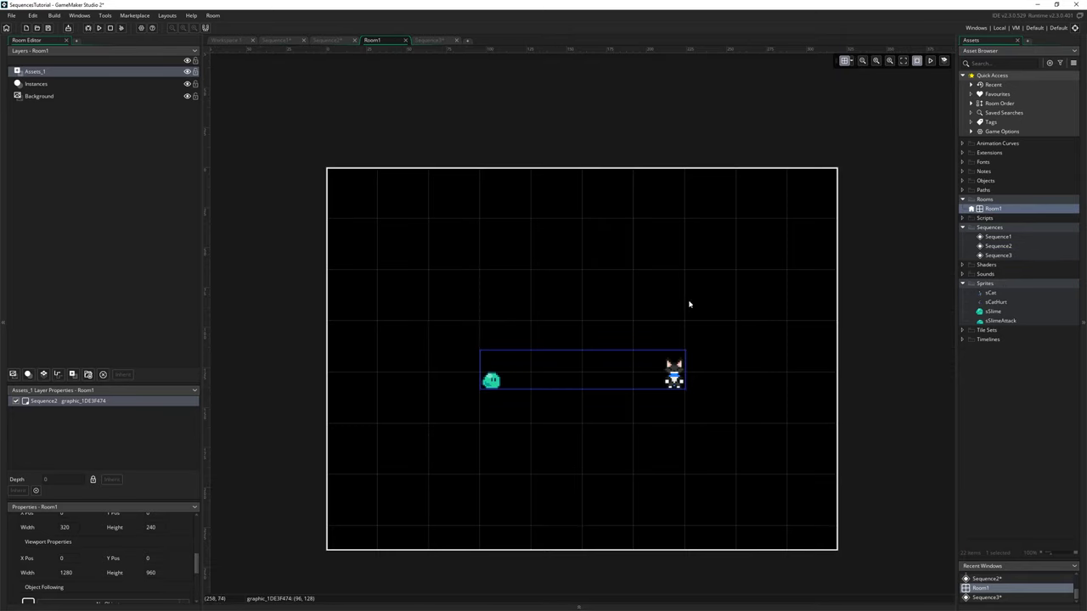
drag(501, 378, 412, 253)
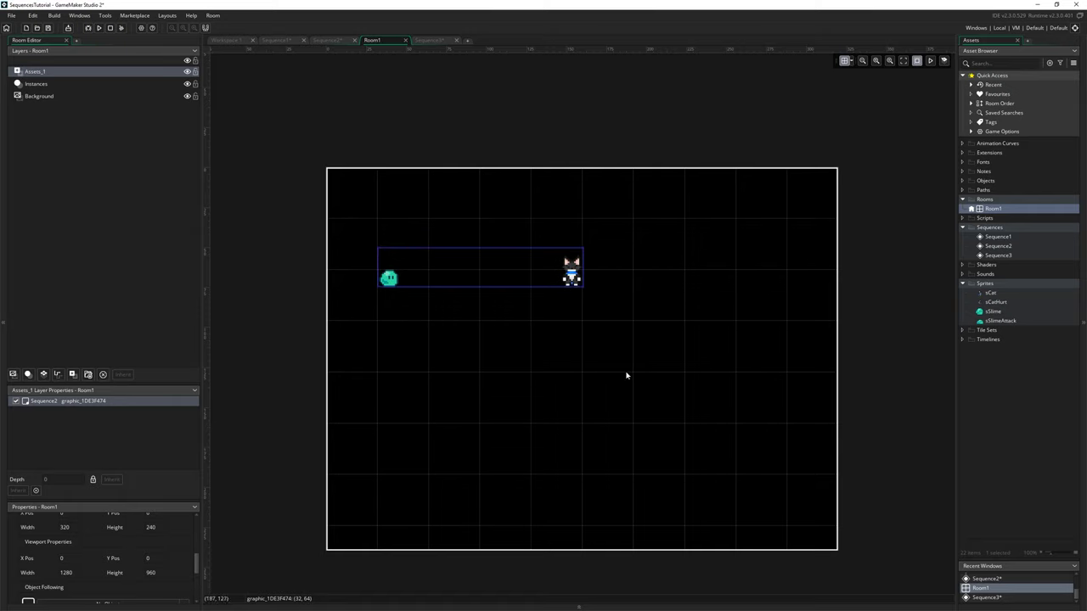
click(654, 324)
double_click(999, 246)
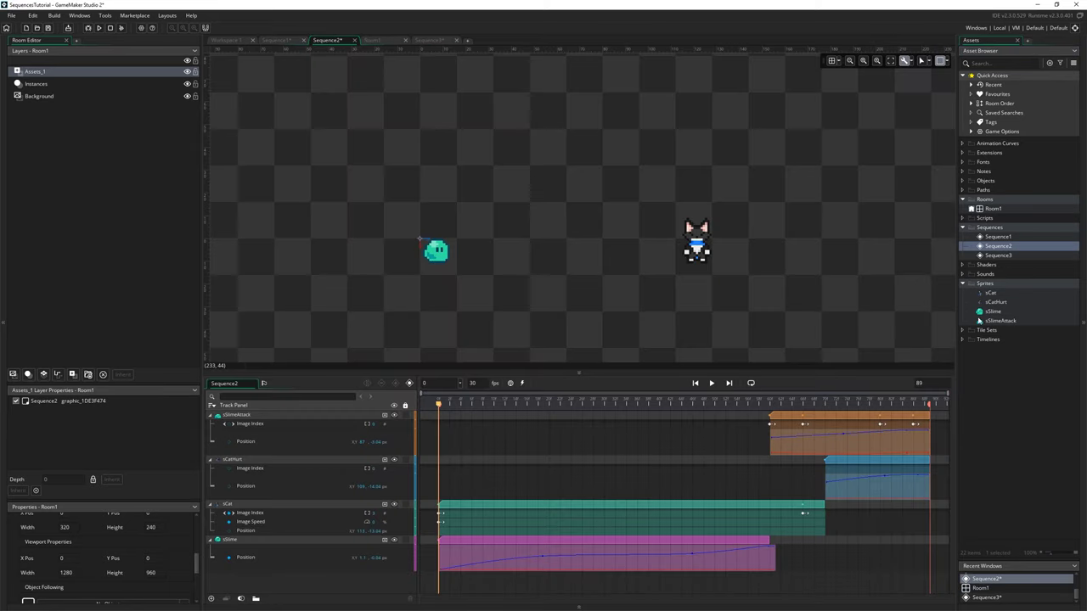
double_click(1019, 208)
drag(563, 244, 627, 340)
key(F5)
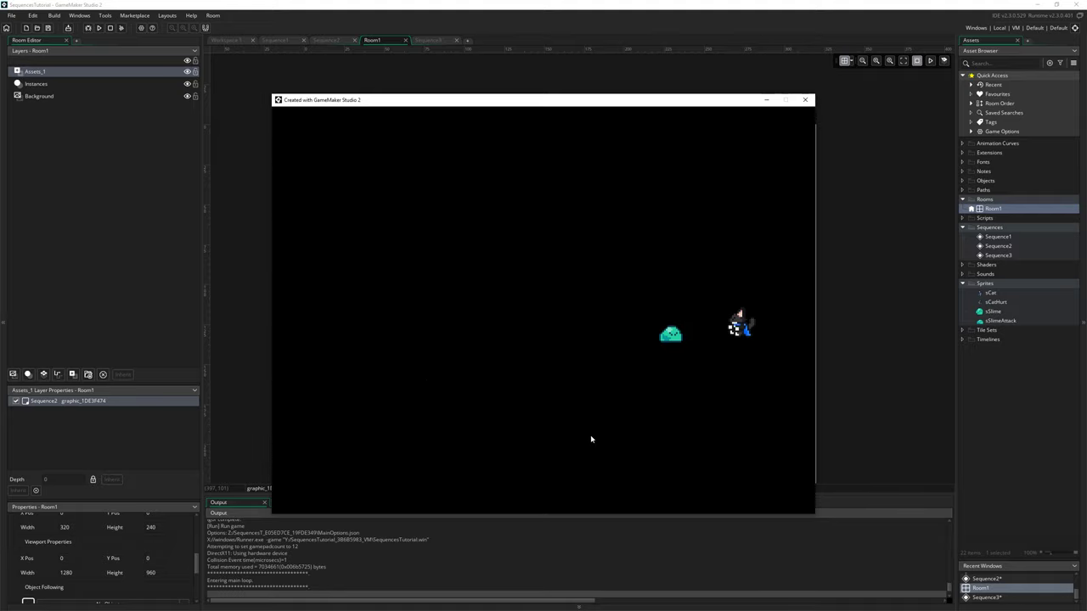
Close the running game, reopen Sequence2 and play it from the start.
click(808, 101)
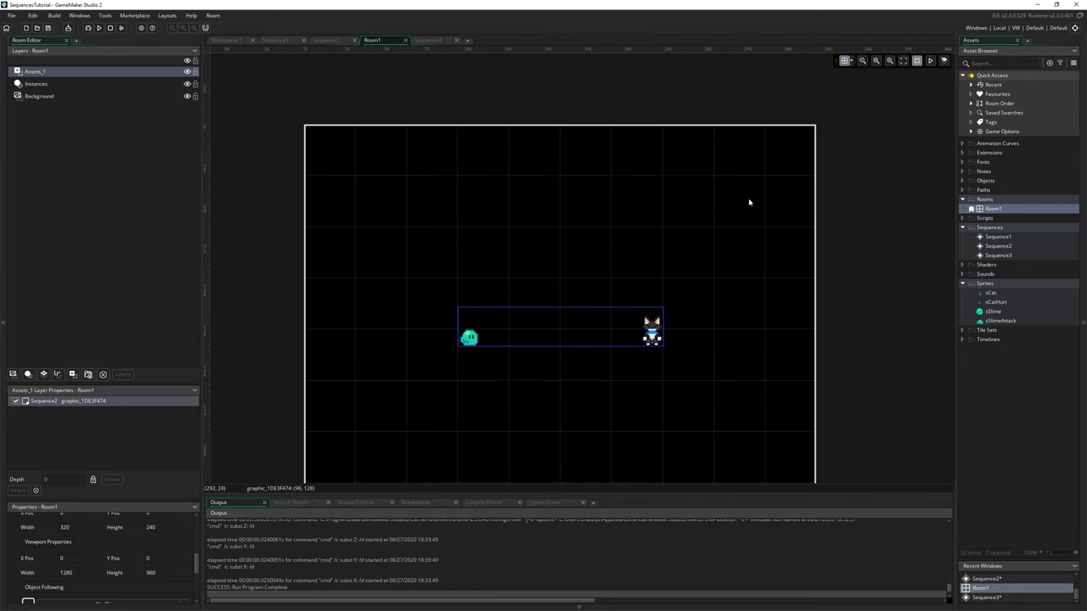
scroll(498, 323, down, 2)
scroll(501, 306, up, 1)
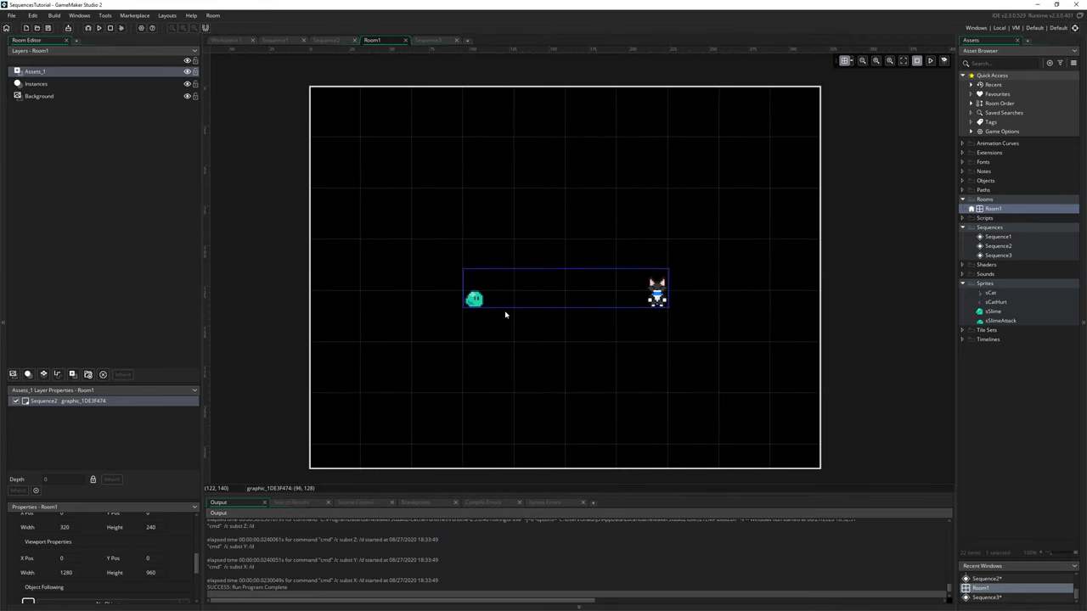
double_click(1014, 247)
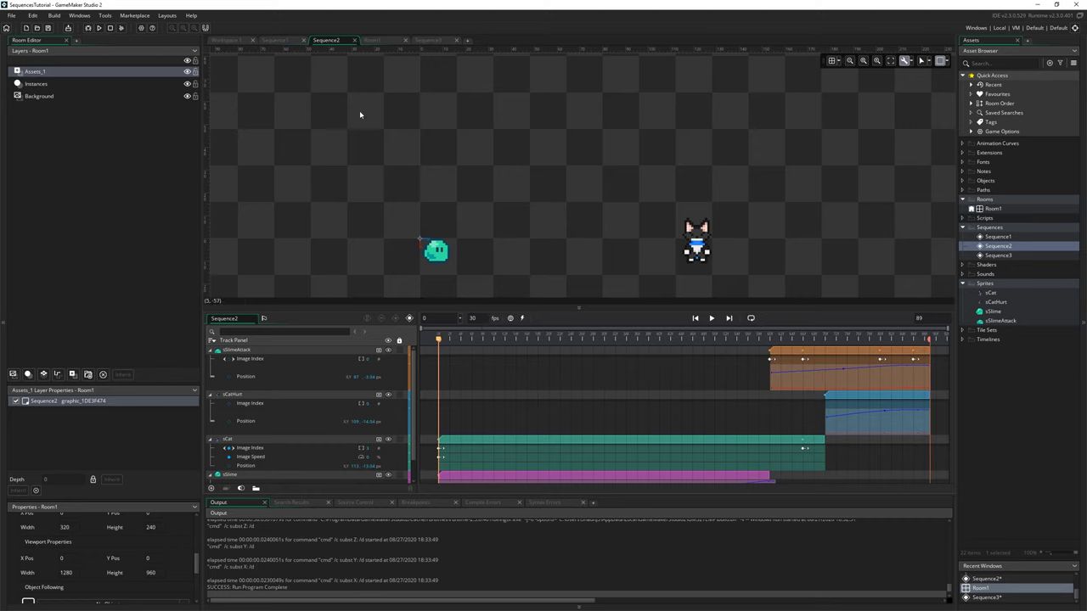
click(711, 319)
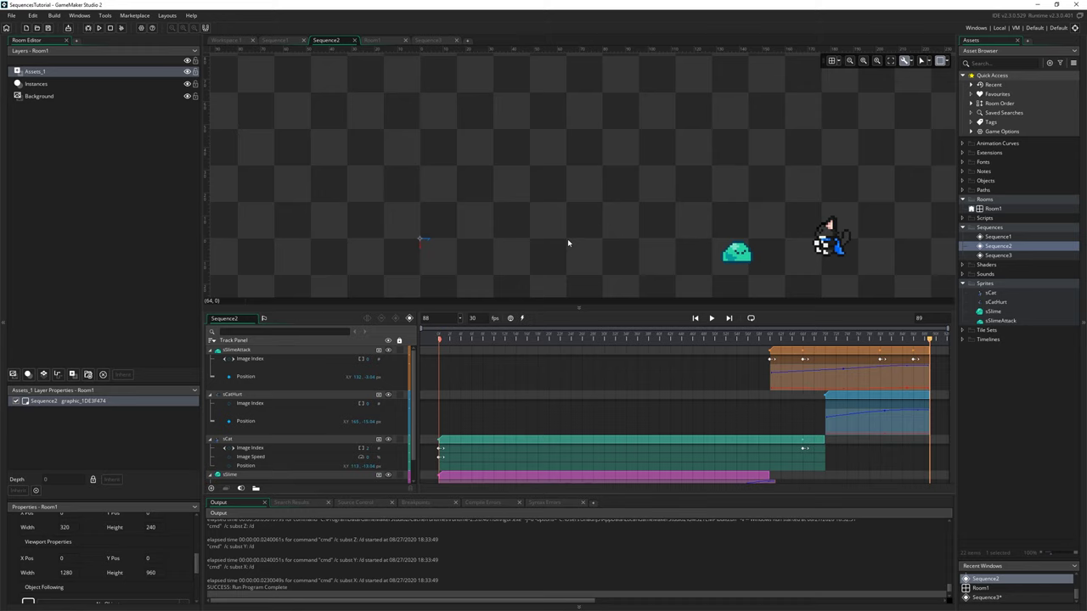
Hide the build output, narrow the left panel and recentre the slime and cat on the canvas.
click(579, 605)
middle_drag(754, 255, 514, 238)
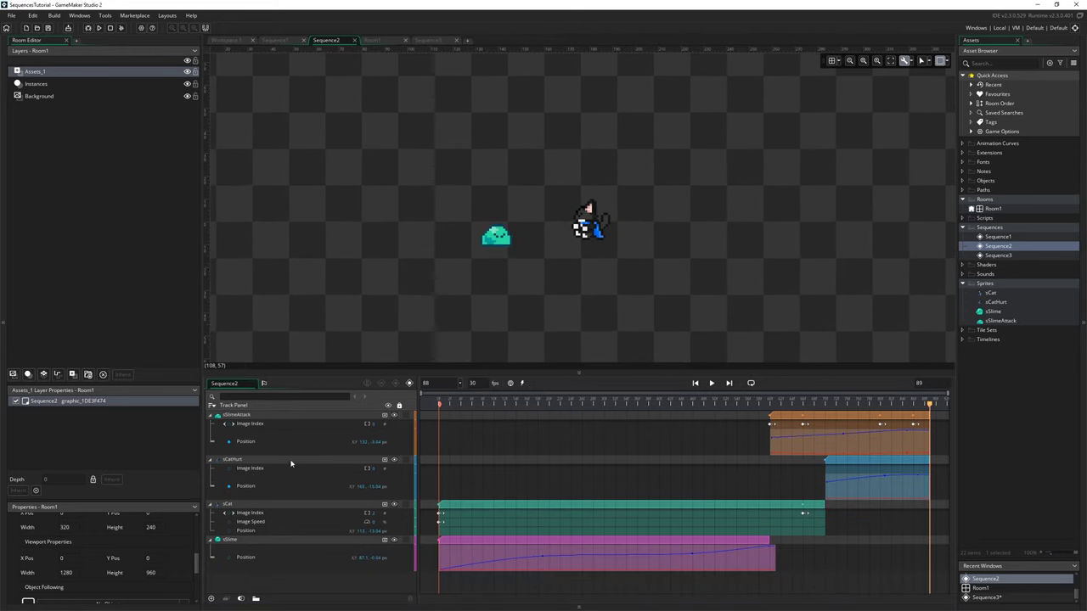
middle_drag(558, 206, 583, 219)
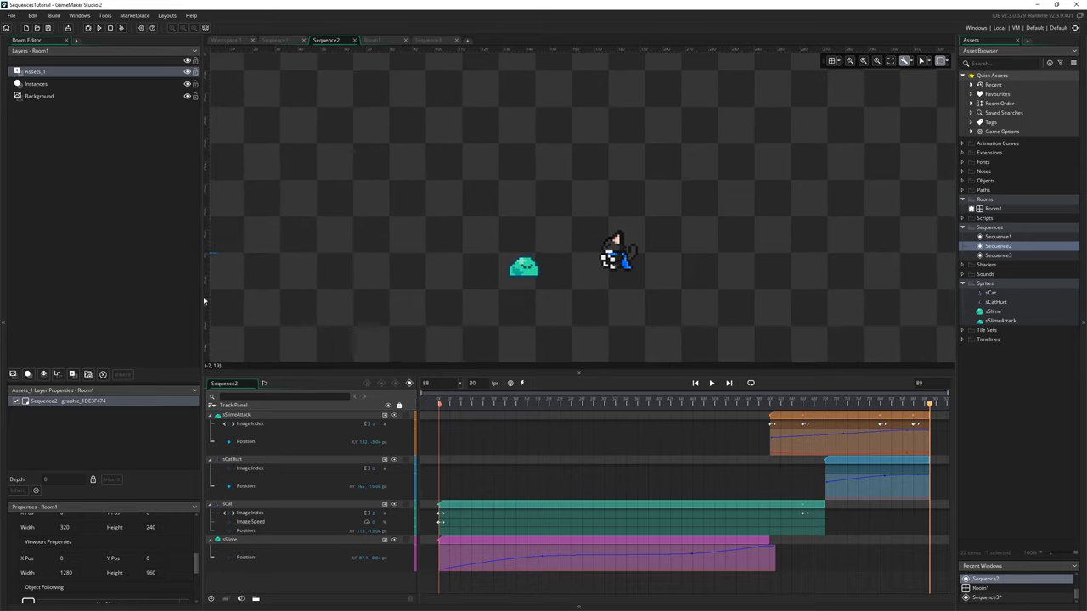
drag(203, 298, 126, 298)
middle_drag(549, 253, 621, 221)
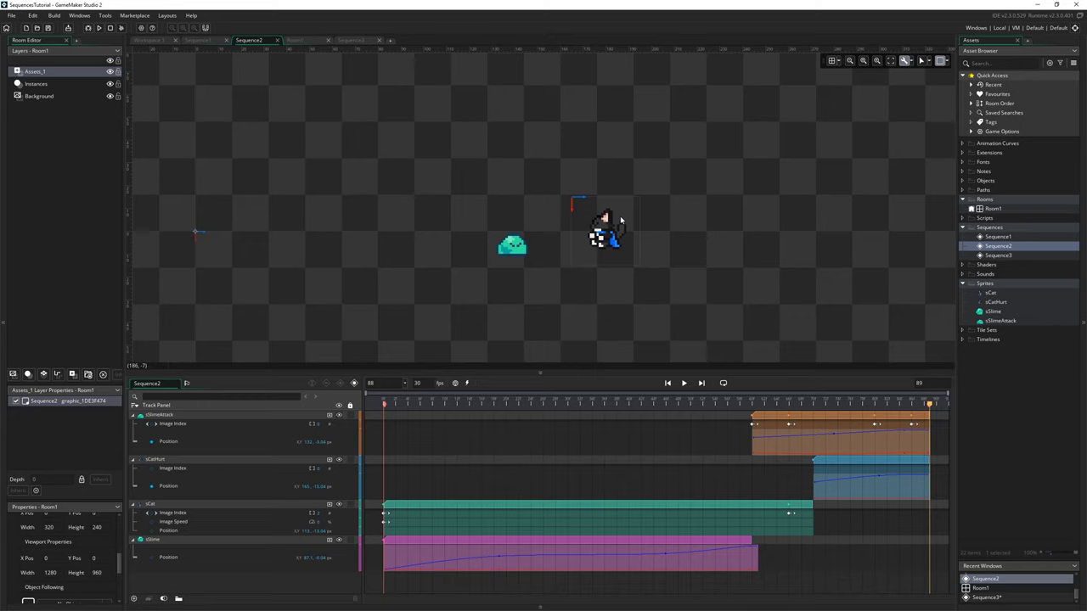